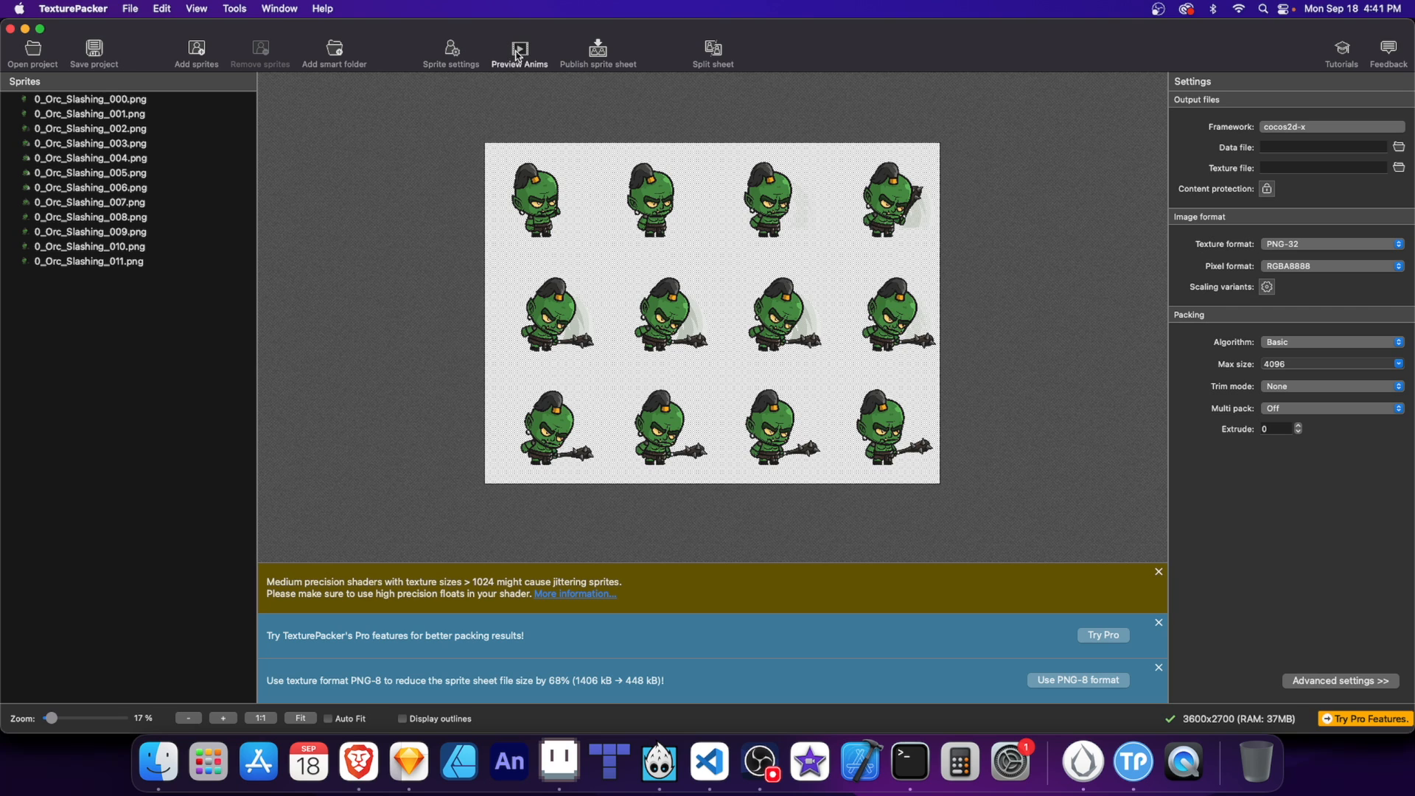
Preview the animation of all twelve Orc_Slashing sprites at 31 FPS
{"action": "left_click", "coordinate": [146, 102]}
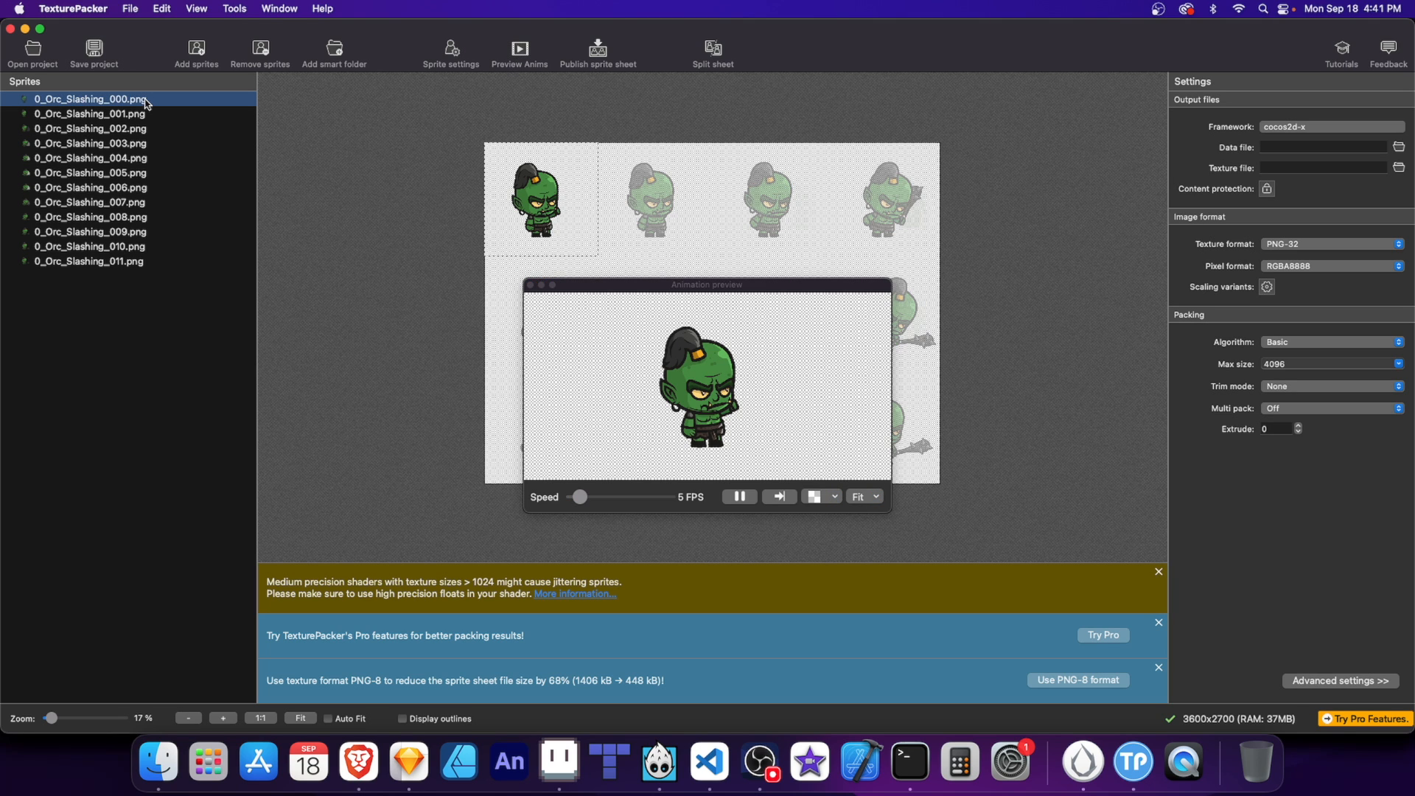
{"action": "left_click", "coordinate": [144, 266], "text": "shift"}
{"action": "left_click", "coordinate": [579, 497]}
{"action": "left_click_drag", "start_coordinate": [579, 498], "coordinate": [619, 499]}
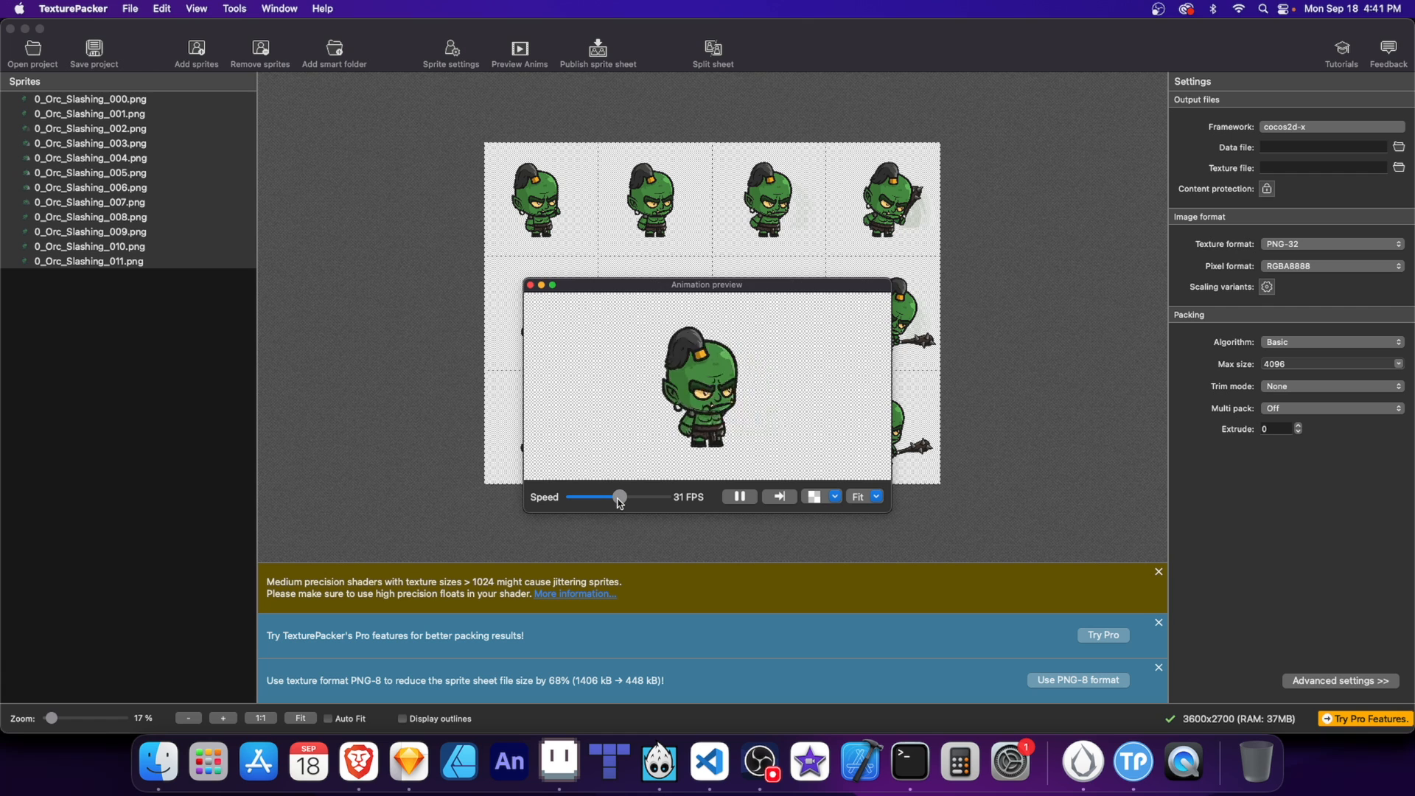
{"action": "left_click", "coordinate": [531, 286]}
{"action": "left_click", "coordinate": [429, 164]}
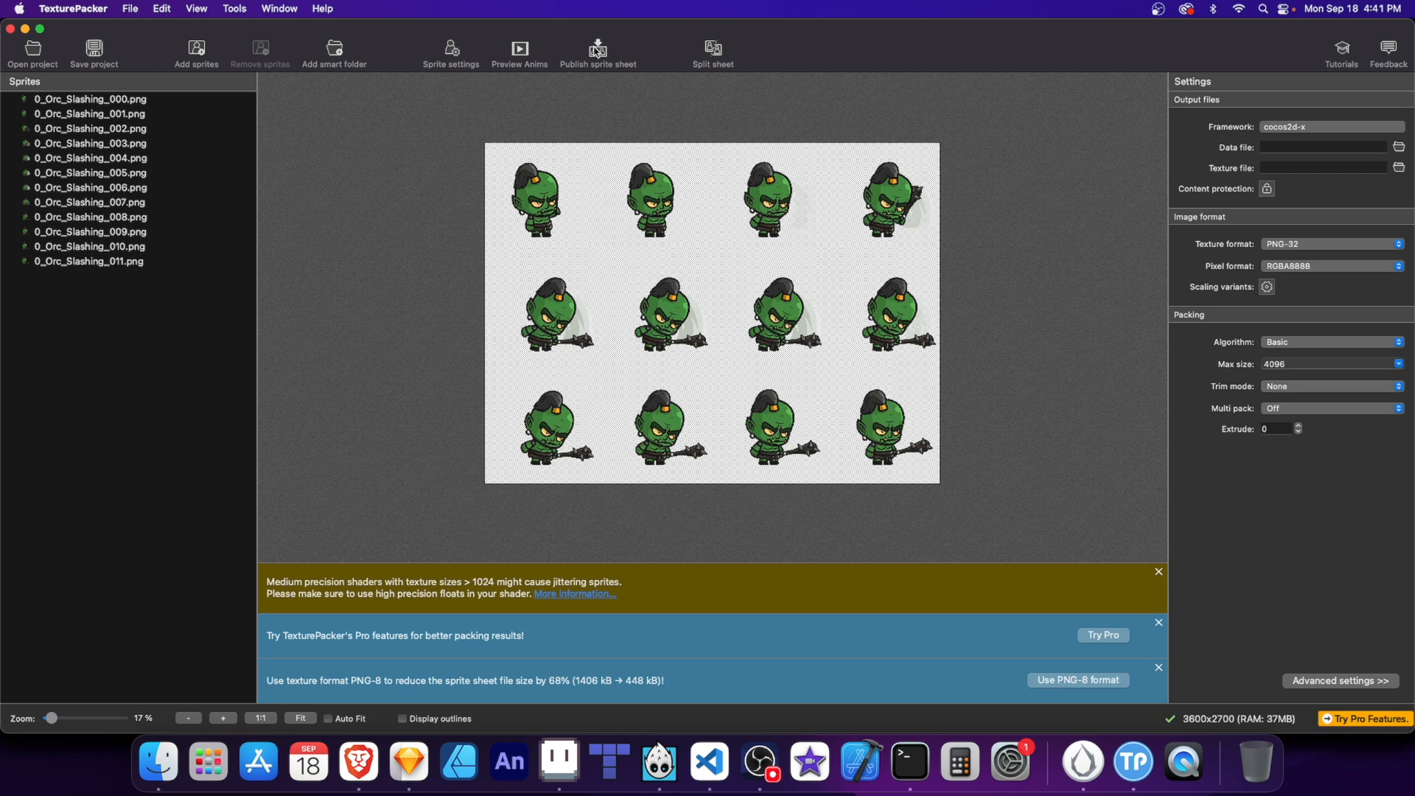
Publish the sprite sheet with a data file named orc in the Altas (Spritesheets) folder
{"action": "left_click", "coordinate": [595, 53]}
{"action": "type", "text": "orc"}
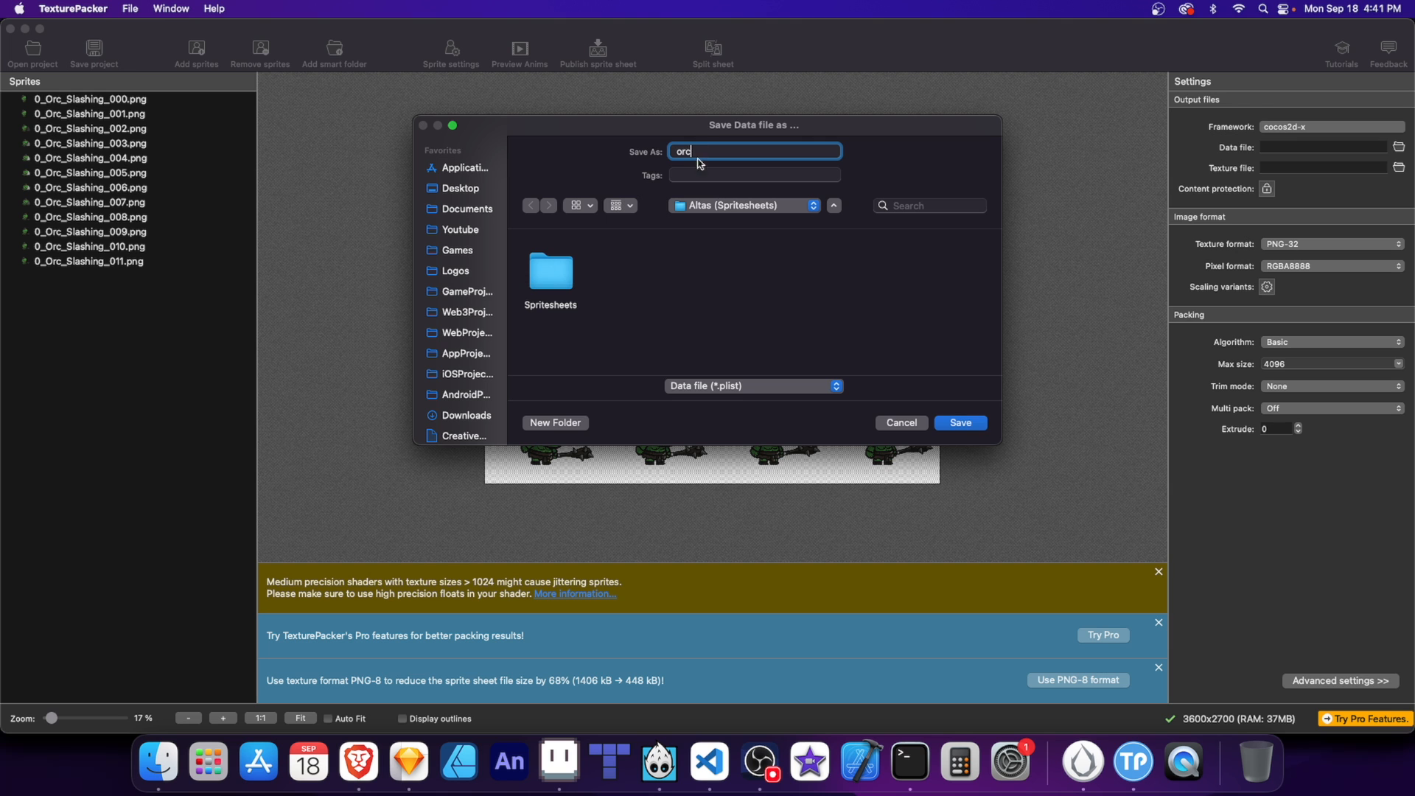
{"action": "left_click", "coordinate": [958, 422]}
{"action": "left_click", "coordinate": [859, 477]}
Switch to Finder and examine the exported orc.png and orc.plist files in quick previews
{"action": "right_click", "coordinate": [165, 758]}
{"action": "left_click", "coordinate": [210, 399]}
{"action": "left_click", "coordinate": [329, 181]}
{"action": "key", "text": "space"}
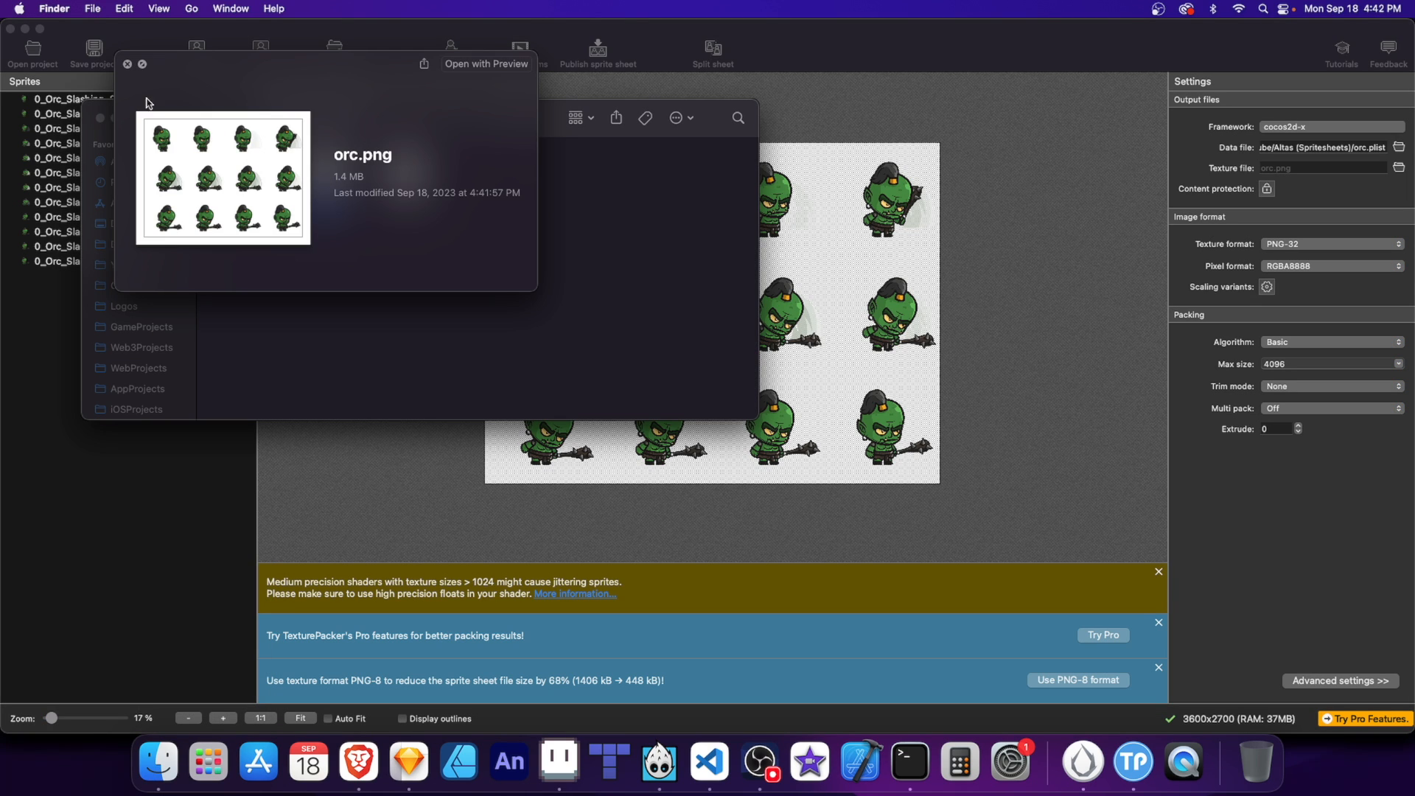
{"action": "left_click", "coordinate": [125, 62]}
{"action": "left_click", "coordinate": [418, 194]}
{"action": "key", "text": "space"}
{"action": "left_click", "coordinate": [120, 44]}
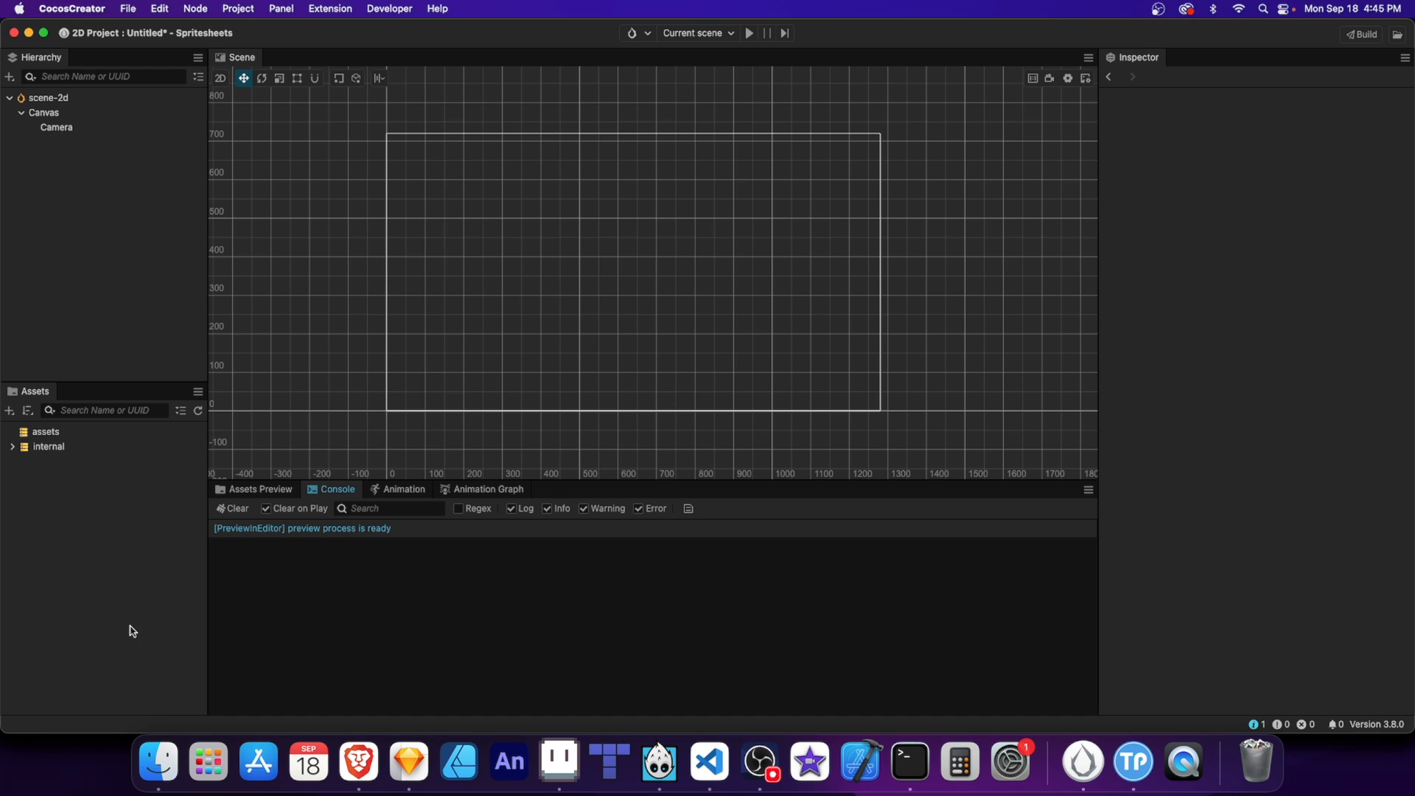
Import orc.plist and orc.png from Finder into the Cocos Creator project's assets folder and check the atlas's sprite frames
{"action": "left_click", "coordinate": [158, 762]}
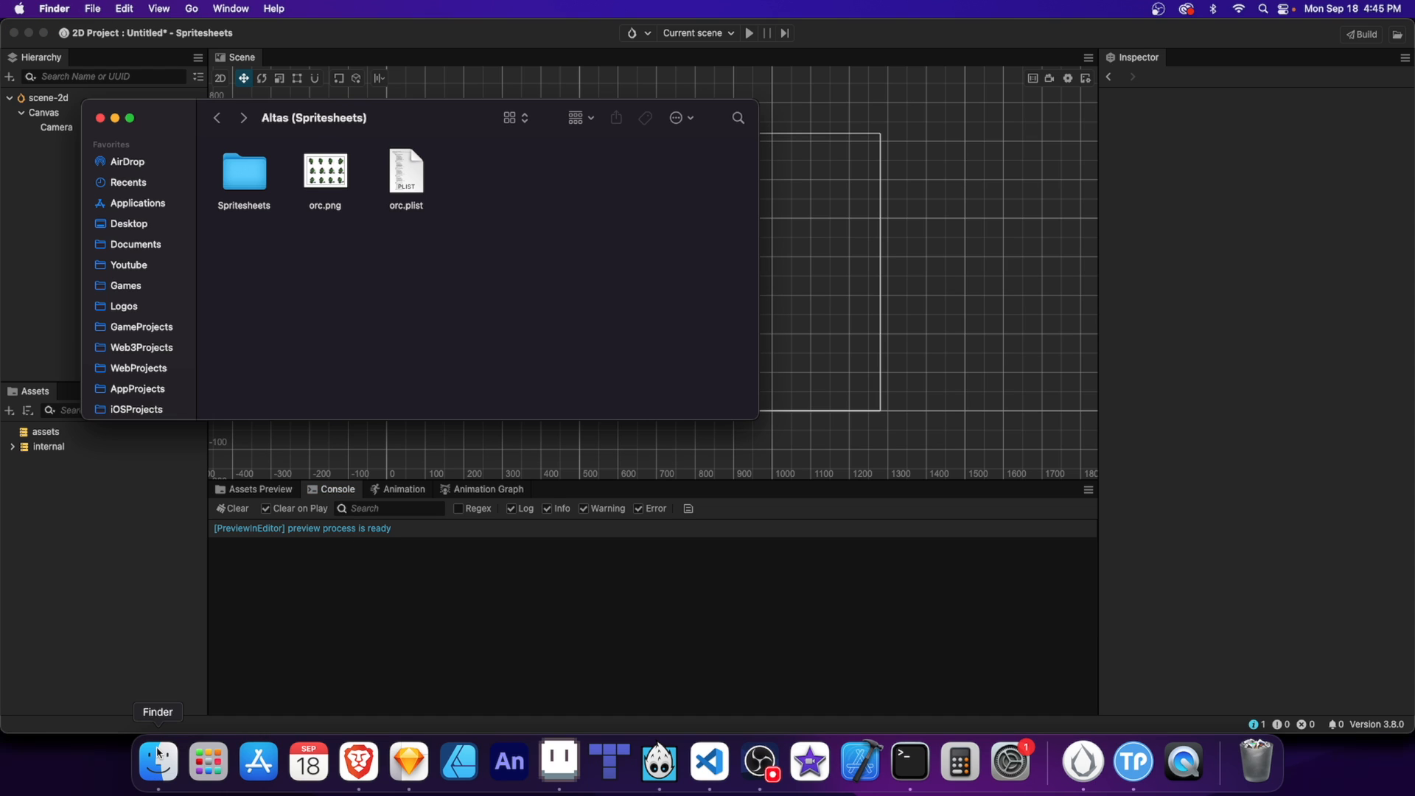
{"action": "left_click_drag", "start_coordinate": [398, 175], "coordinate": [47, 435]}
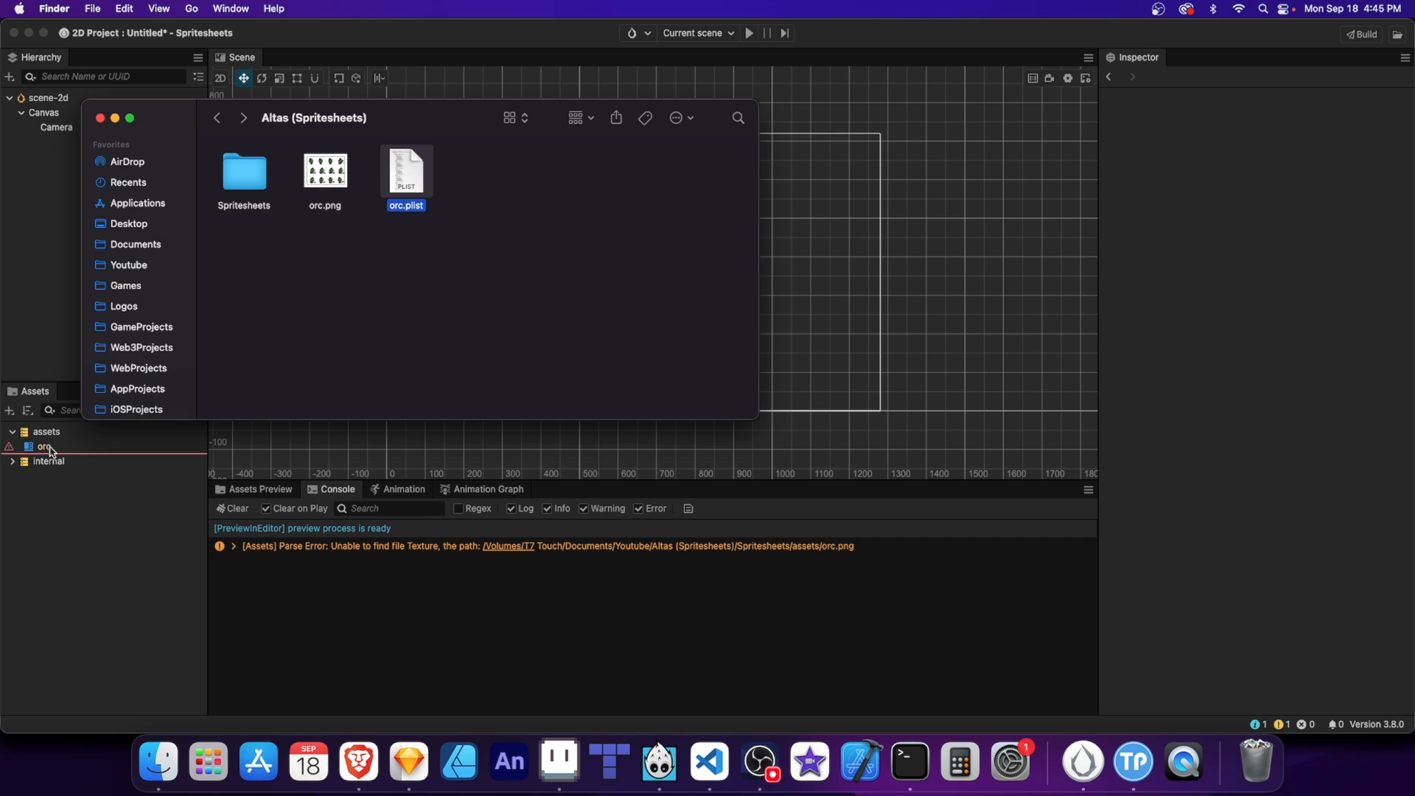
{"action": "left_click", "coordinate": [57, 449]}
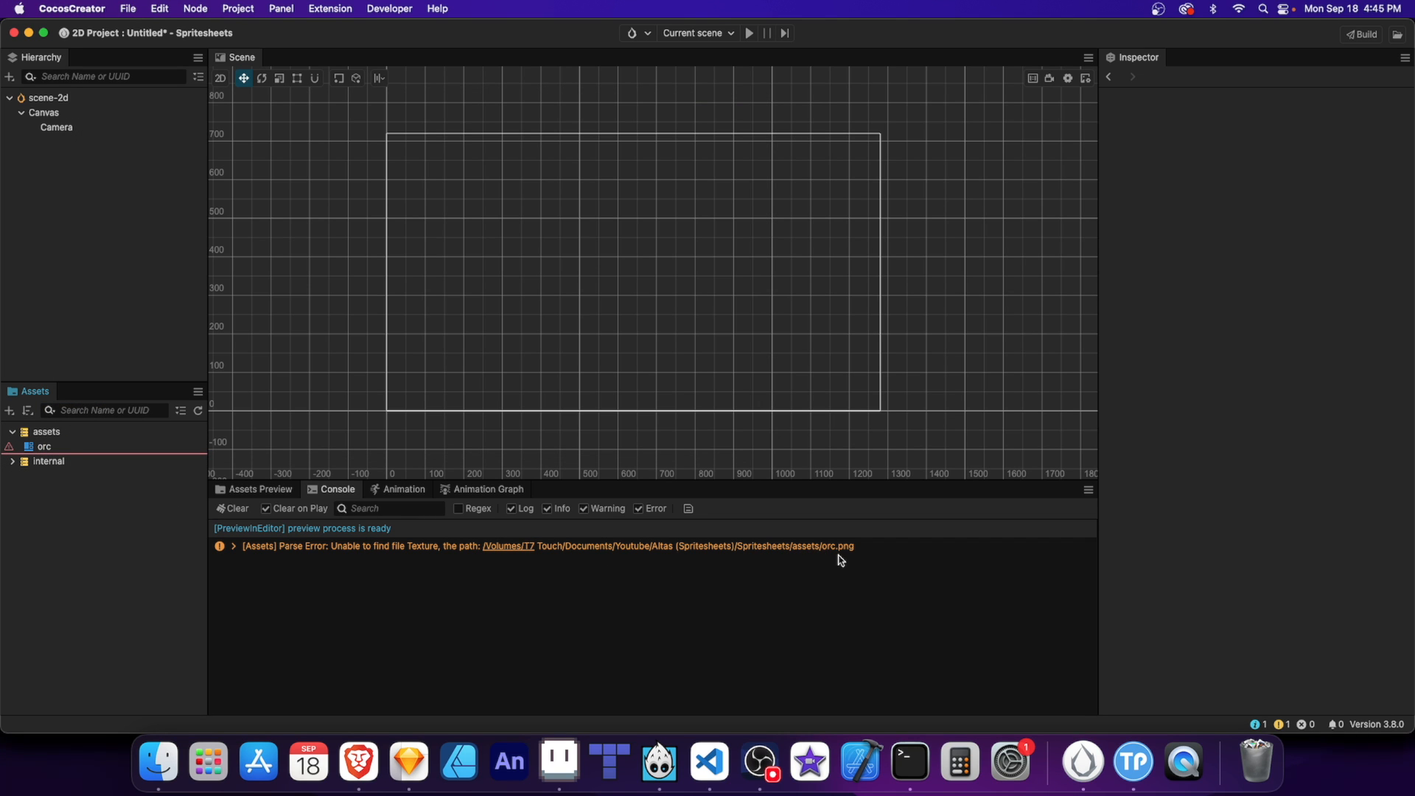
{"action": "left_click", "coordinate": [159, 761]}
{"action": "left_click_drag", "start_coordinate": [326, 177], "coordinate": [53, 439]}
{"action": "left_click", "coordinate": [81, 512]}
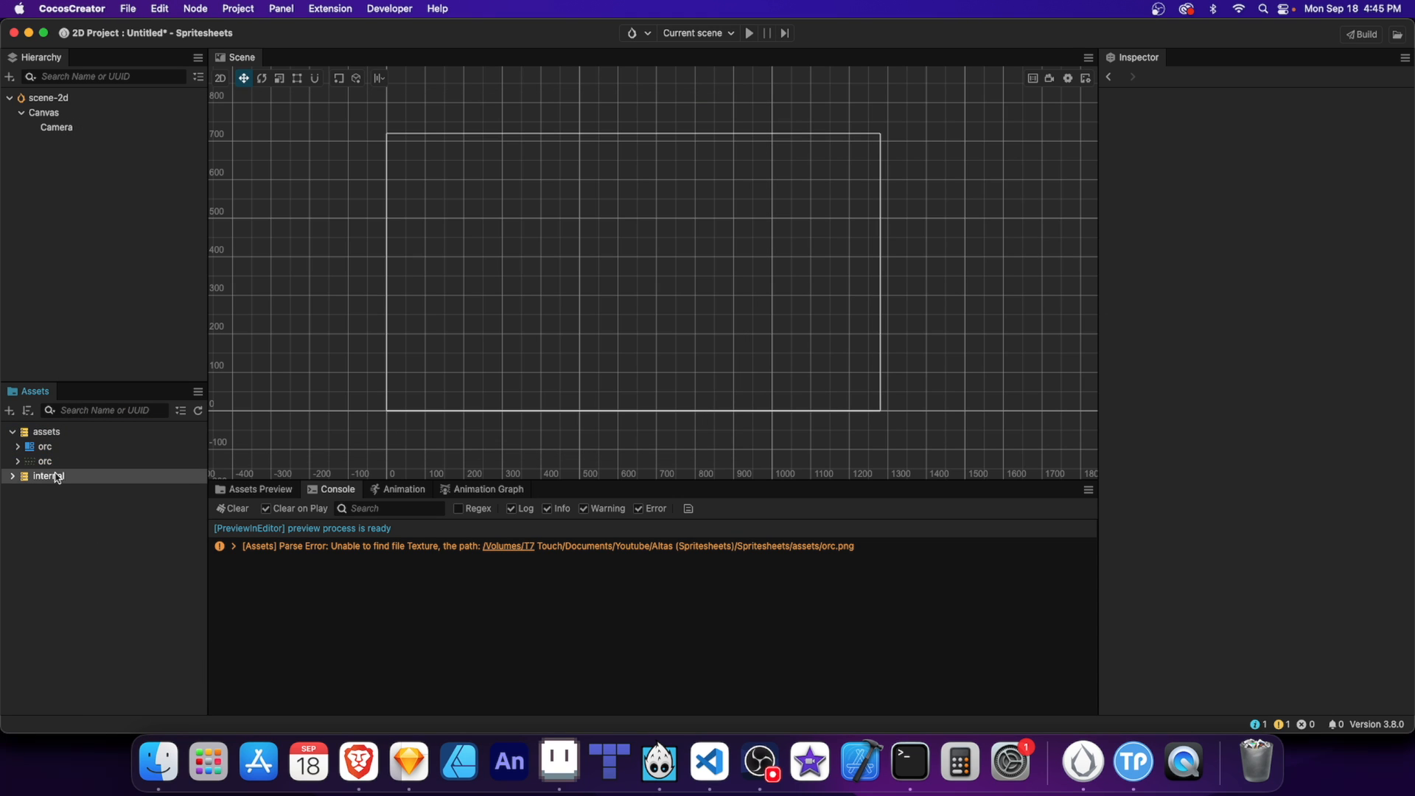
{"action": "left_click", "coordinate": [18, 446]}
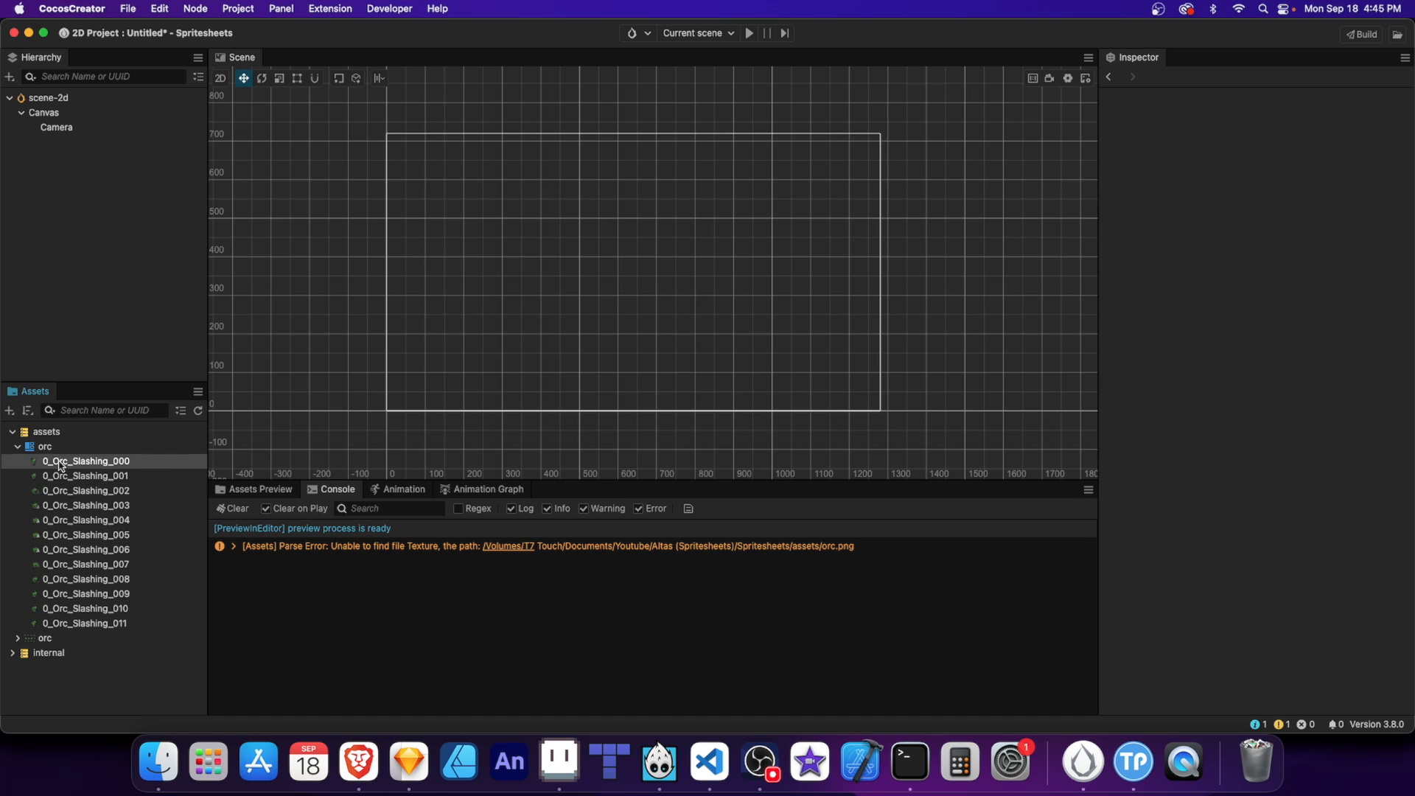
{"action": "left_click", "coordinate": [18, 446]}
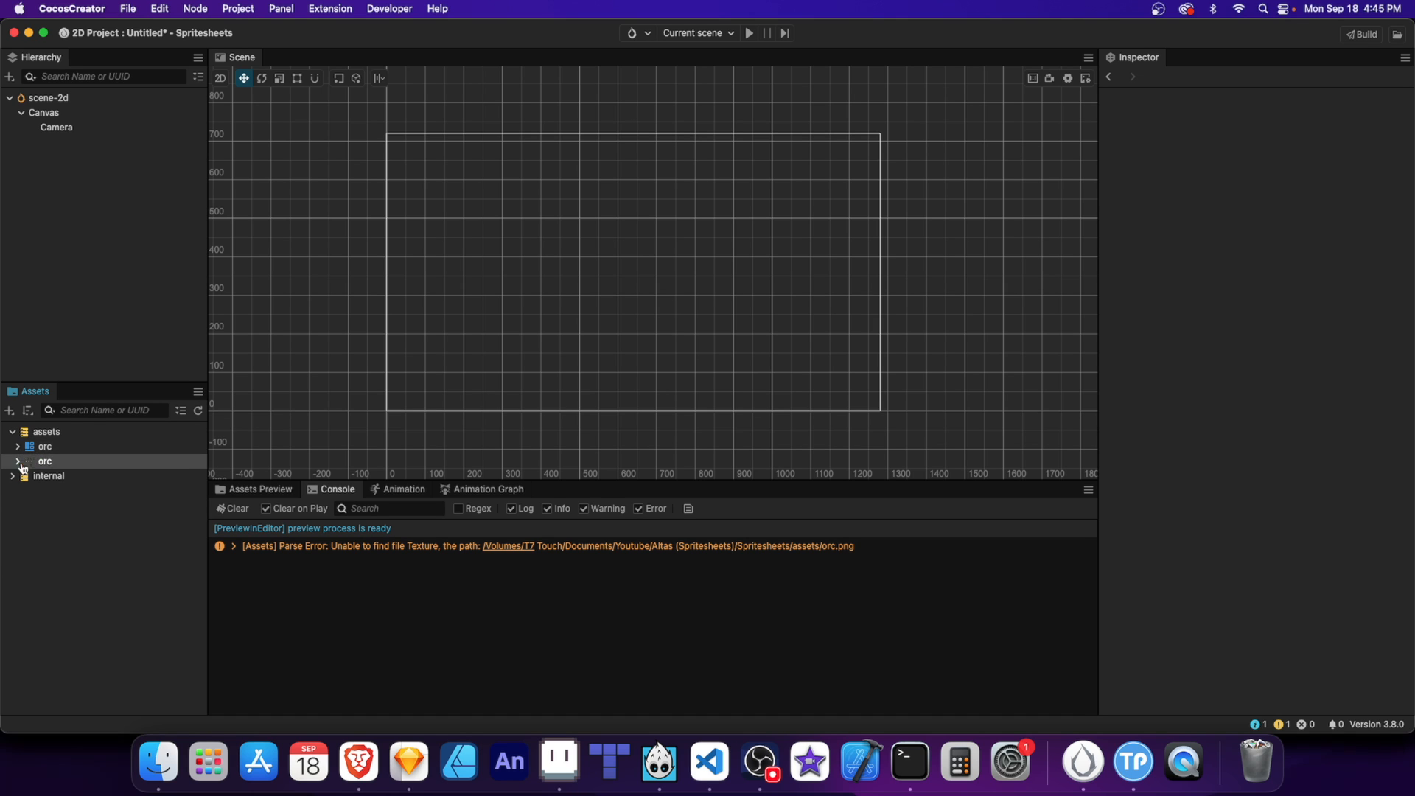
Create a 2D sprite node named Orc under the Canvas
{"action": "right_click", "coordinate": [65, 114]}
{"action": "mouse_move", "coordinate": [88, 117]}
{"action": "mouse_move", "coordinate": [253, 133]}
{"action": "left_click", "coordinate": [352, 235]}
{"action": "type", "text": "Orc"}
{"action": "key", "text": "Return"}
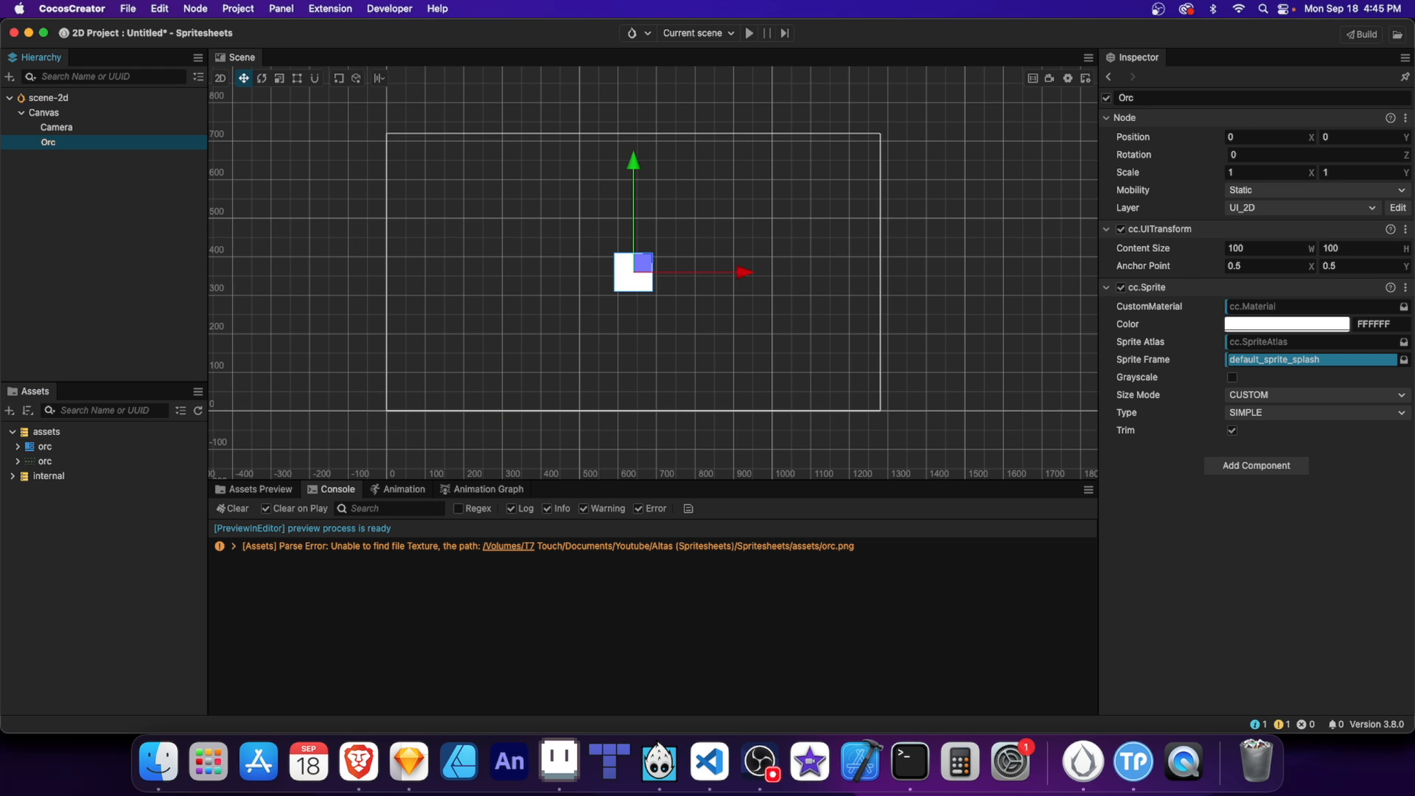
Assign the orc.plist sprite atlas and the 0_Orc_Slashing_000 frame to the Orc sprite, with RAW size mode
{"action": "left_click", "coordinate": [1389, 360]}
{"action": "left_click", "coordinate": [1403, 359]}
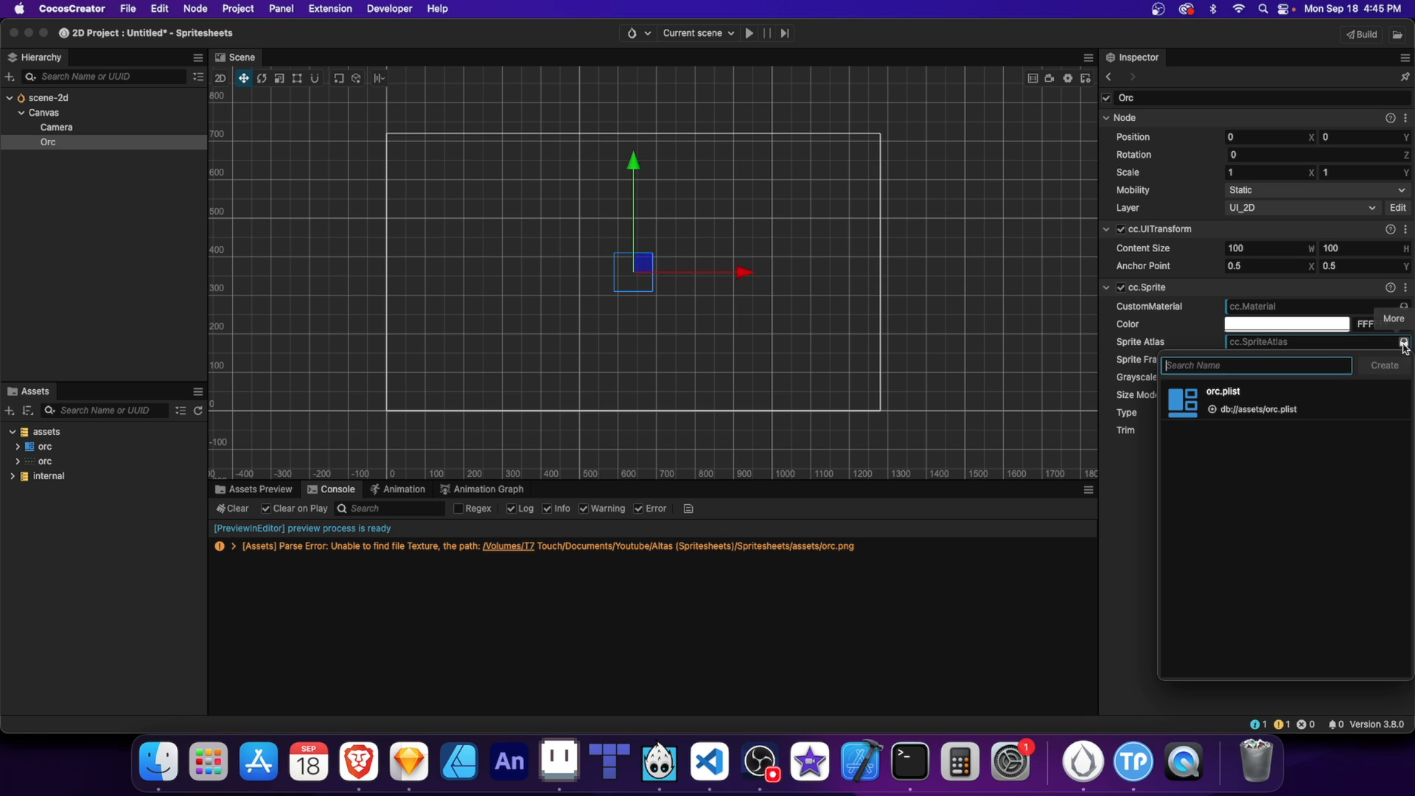
{"action": "left_click", "coordinate": [1271, 403]}
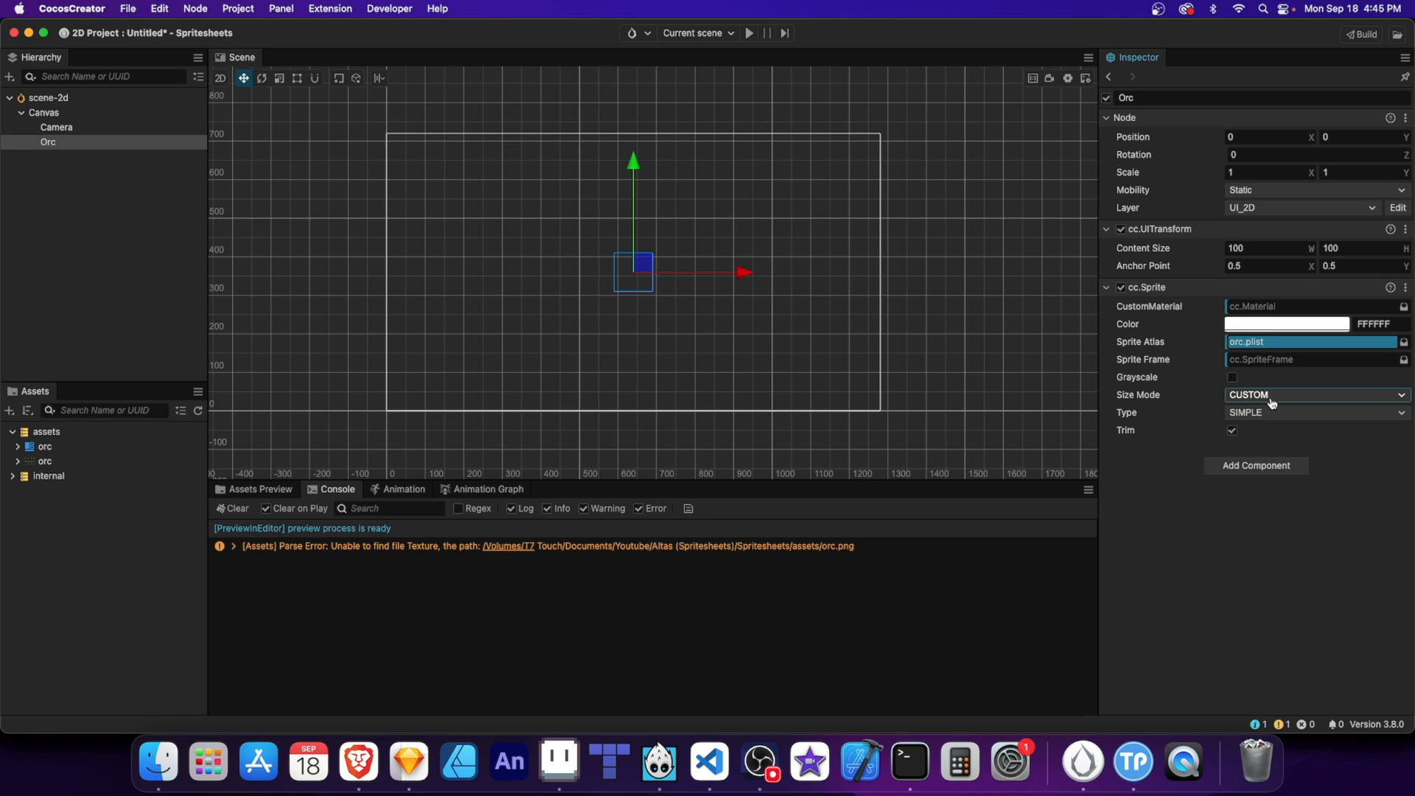
{"action": "left_click", "coordinate": [1403, 359]}
{"action": "left_click", "coordinate": [1269, 417]}
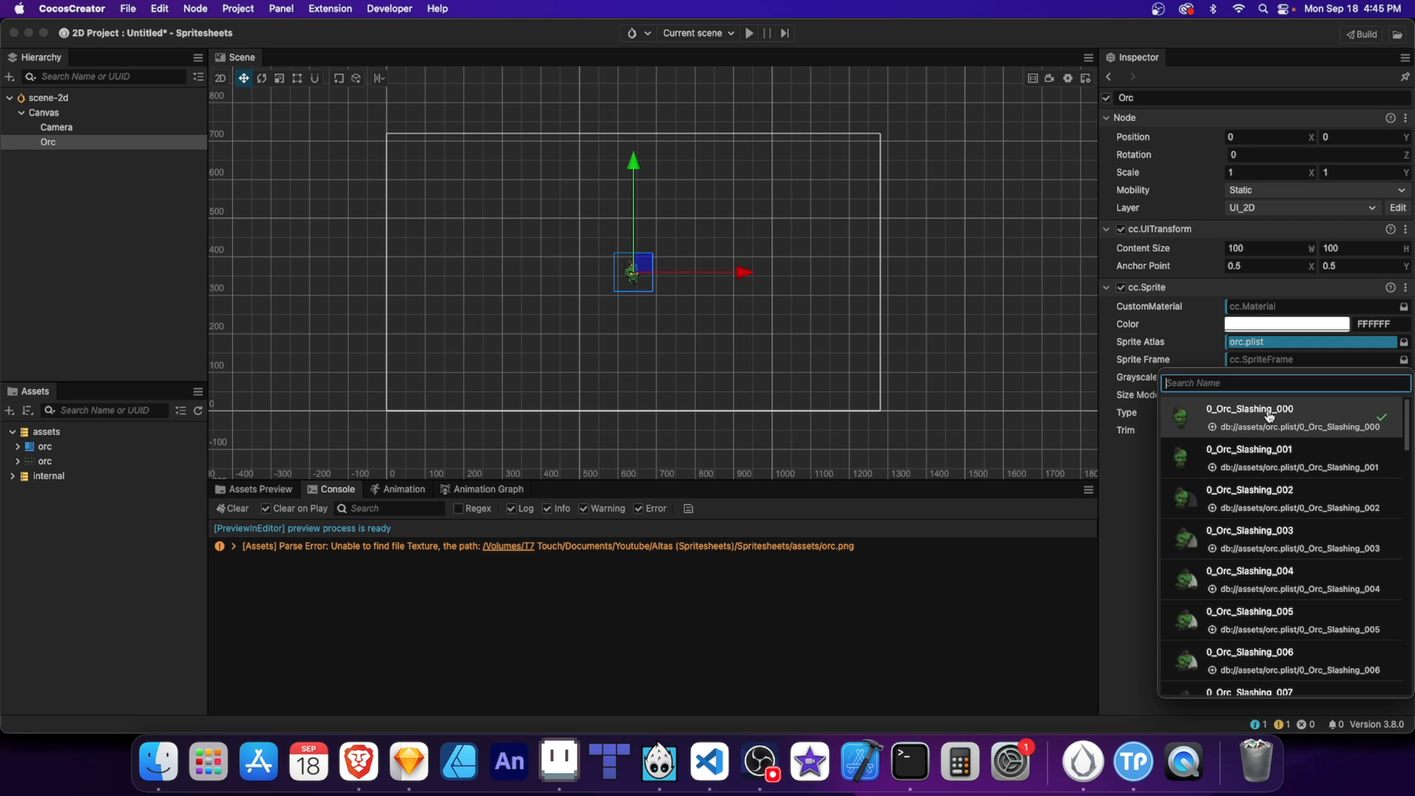
{"action": "left_click", "coordinate": [1269, 417]}
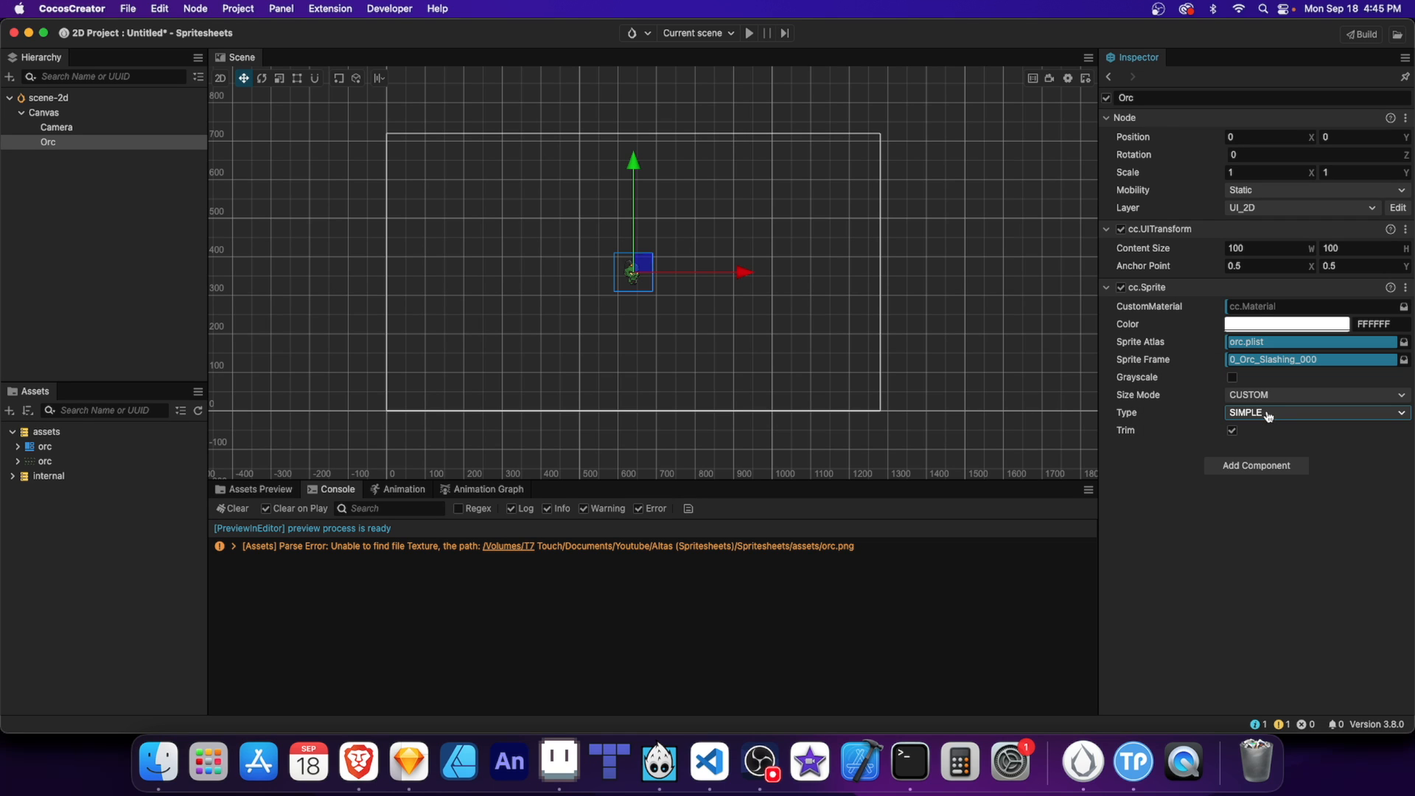
{"action": "left_click", "coordinate": [1245, 394]}
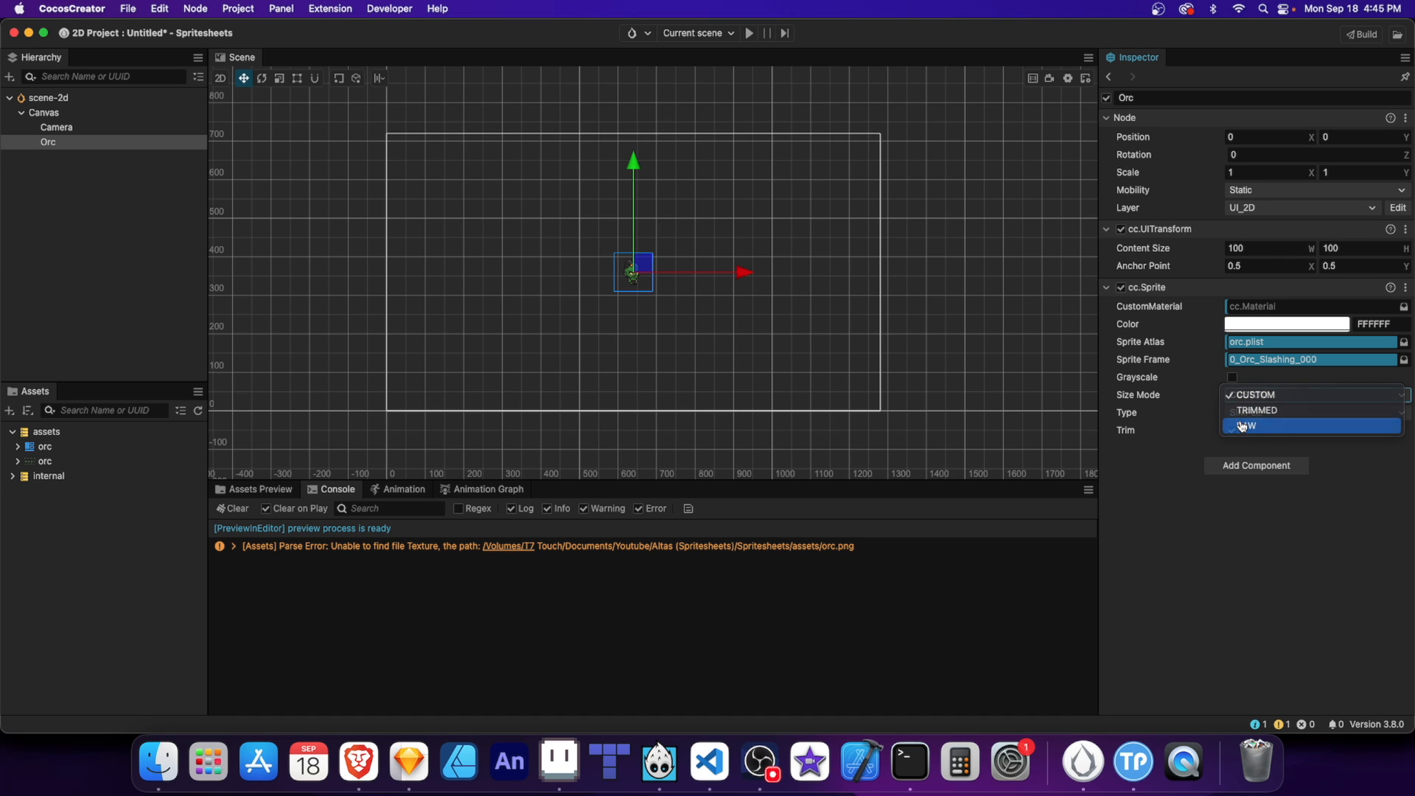
{"action": "left_click", "coordinate": [1243, 427]}
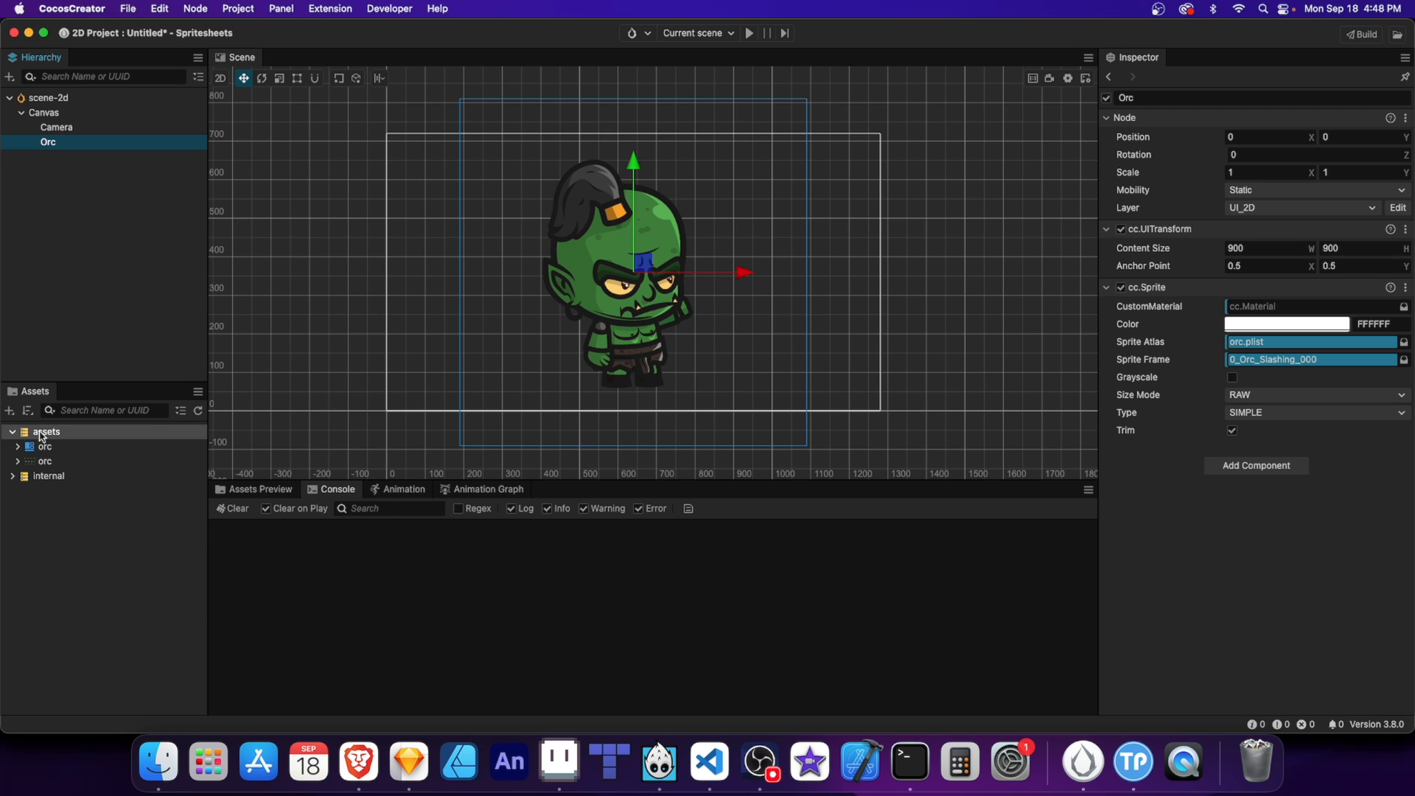
Create an animation clip named Slash in the assets folder
{"action": "right_click", "coordinate": [44, 432]}
{"action": "mouse_move", "coordinate": [206, 440]}
{"action": "left_click", "coordinate": [271, 552]}
{"action": "type", "text": "Slash"}
{"action": "key", "text": "Return"}
Add an Animation component to the Orc node with Slash.anim as its default clip
{"action": "left_click", "coordinate": [118, 142]}
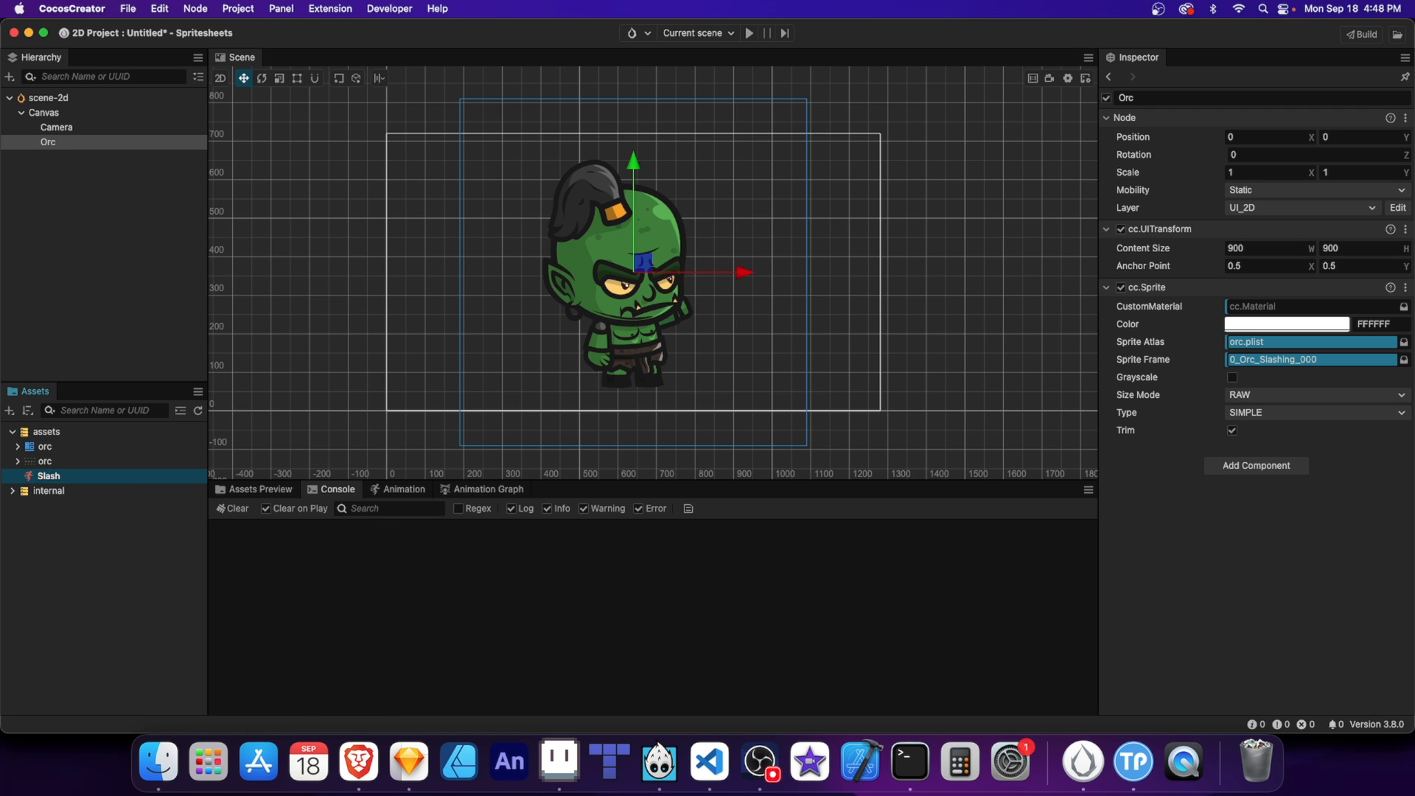
{"action": "left_click", "coordinate": [1255, 466]}
{"action": "left_click", "coordinate": [1238, 485]}
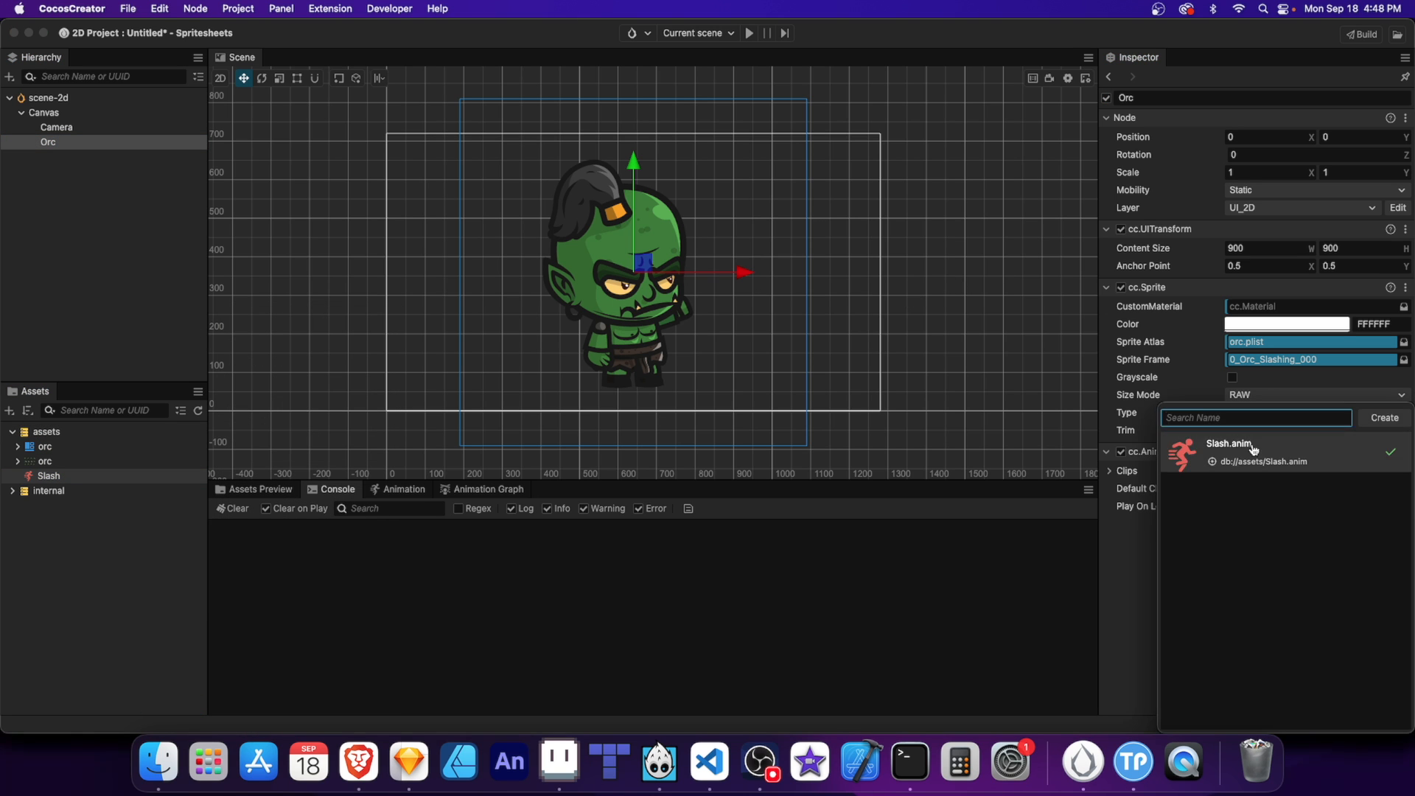
{"action": "left_click", "coordinate": [1245, 445]}
Add a cc.Sprite.spriteFrame track to the Slash clip, key the twelve slashing frames two frames apart, and save the clip
{"action": "left_click", "coordinate": [398, 489]}
{"action": "left_click", "coordinate": [652, 599]}
{"action": "left_click", "coordinate": [461, 630]}
{"action": "mouse_move", "coordinate": [531, 717]}
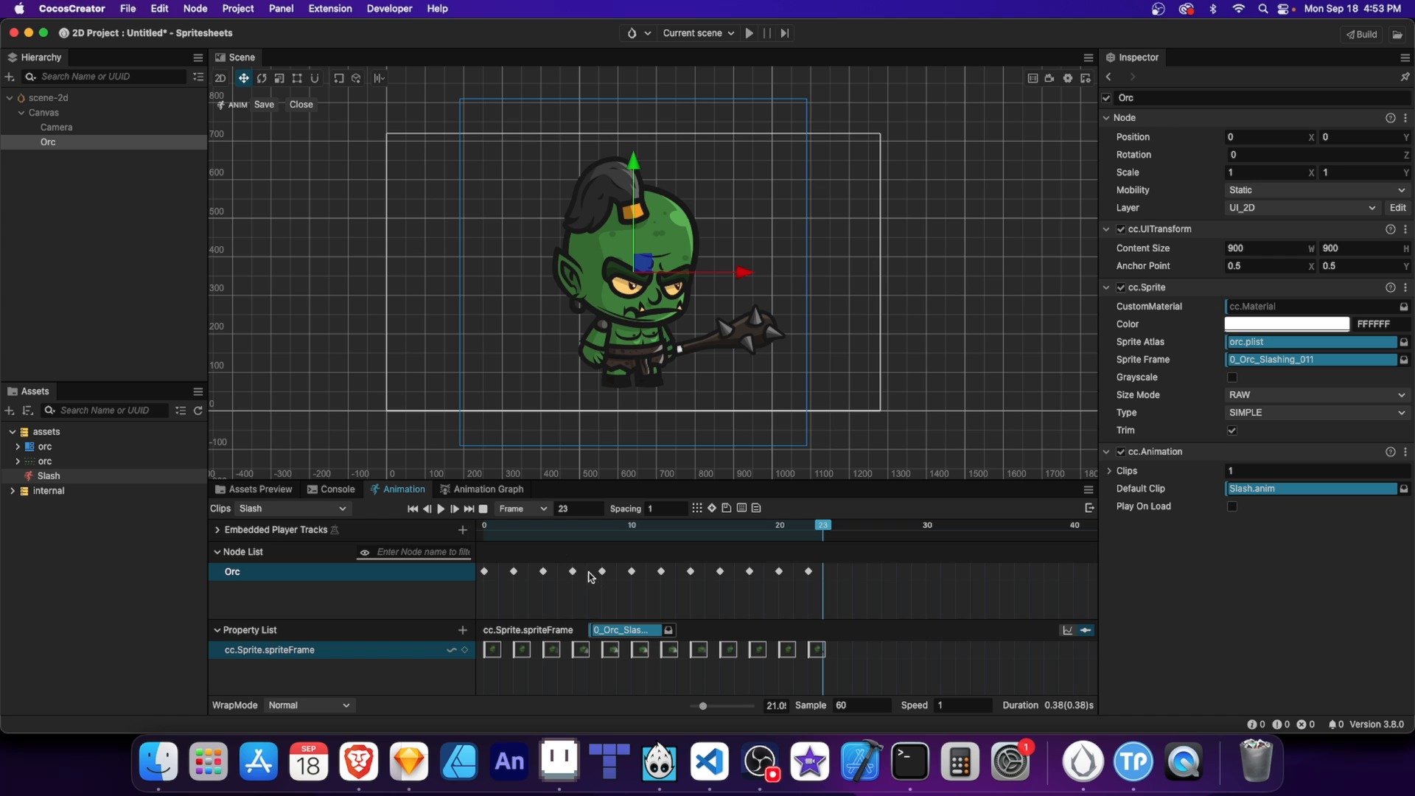
{"action": "left_click", "coordinate": [265, 107]}
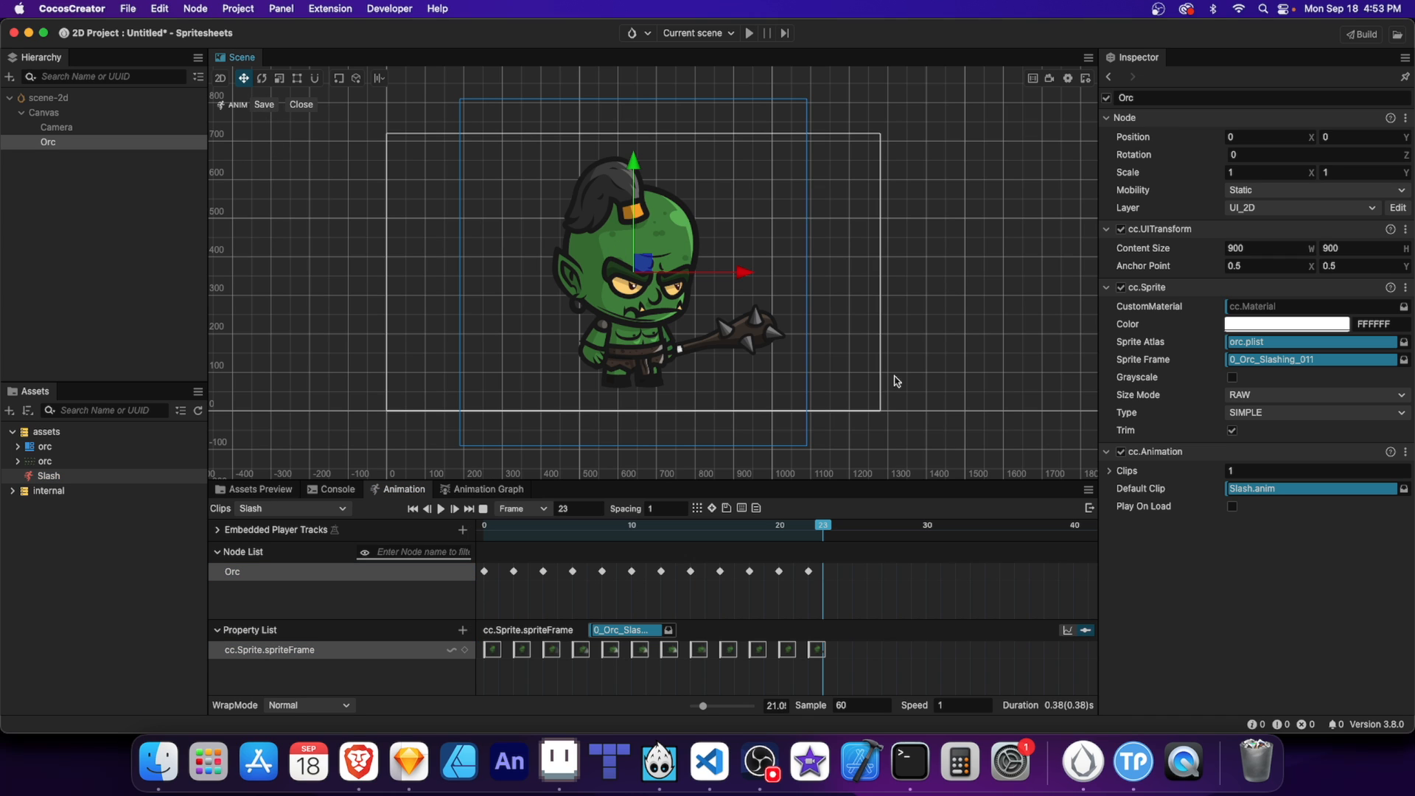
Enable Play On Load for the Orc's animation, set the Slash clip's wrap mode to Loop, and preview the scene
{"action": "left_click", "coordinate": [1232, 508]}
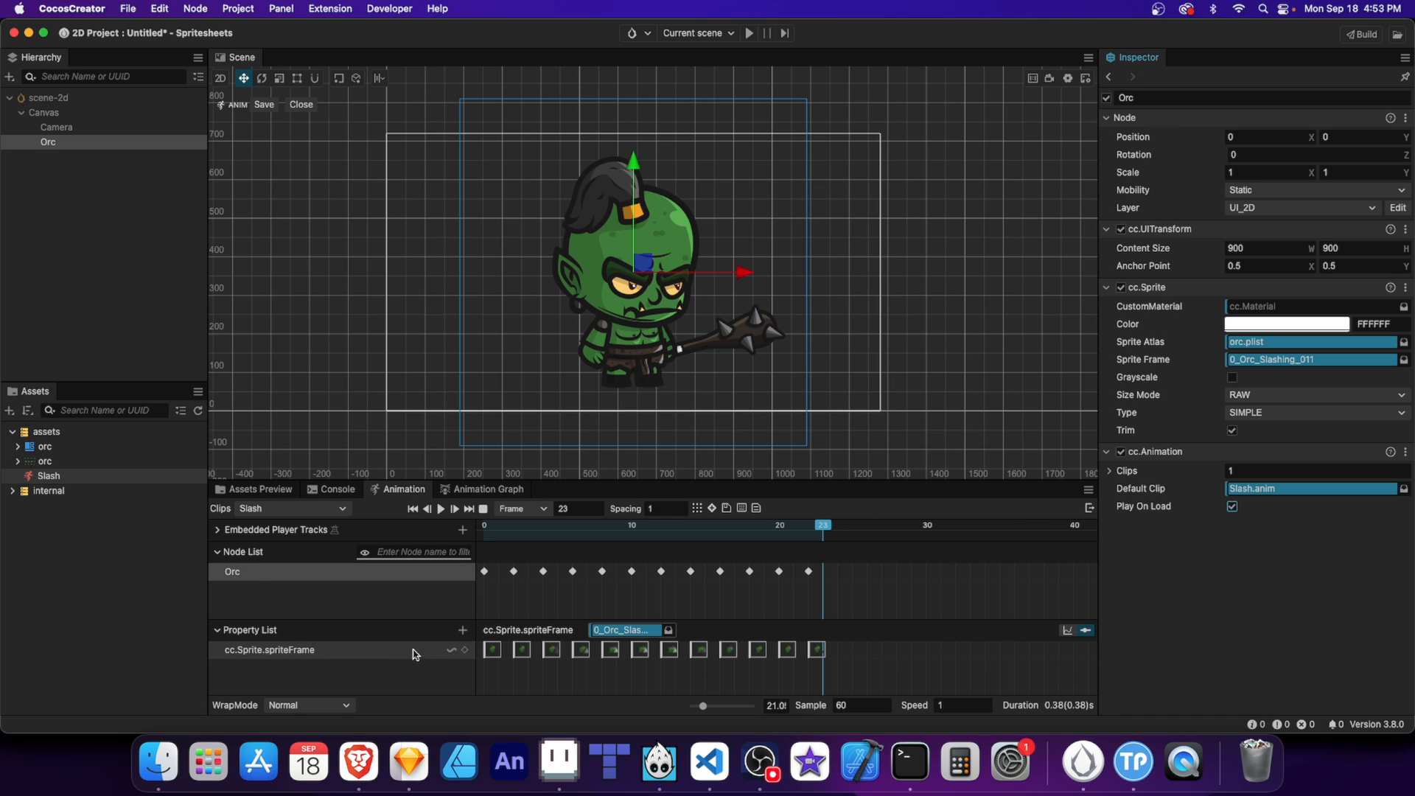
{"action": "left_click", "coordinate": [324, 705]}
{"action": "left_click", "coordinate": [295, 624]}
{"action": "left_click", "coordinate": [295, 106]}
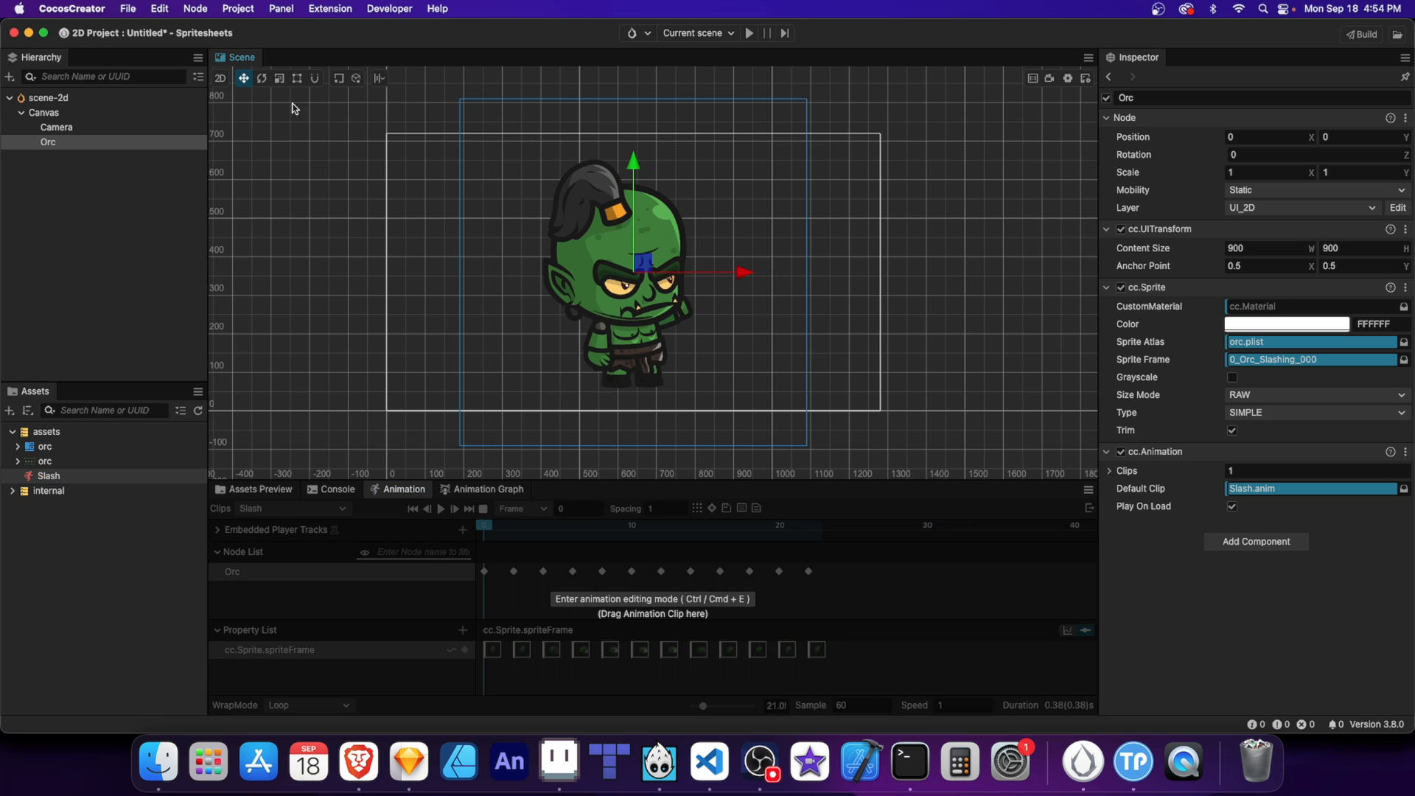
{"action": "left_click", "coordinate": [750, 34]}
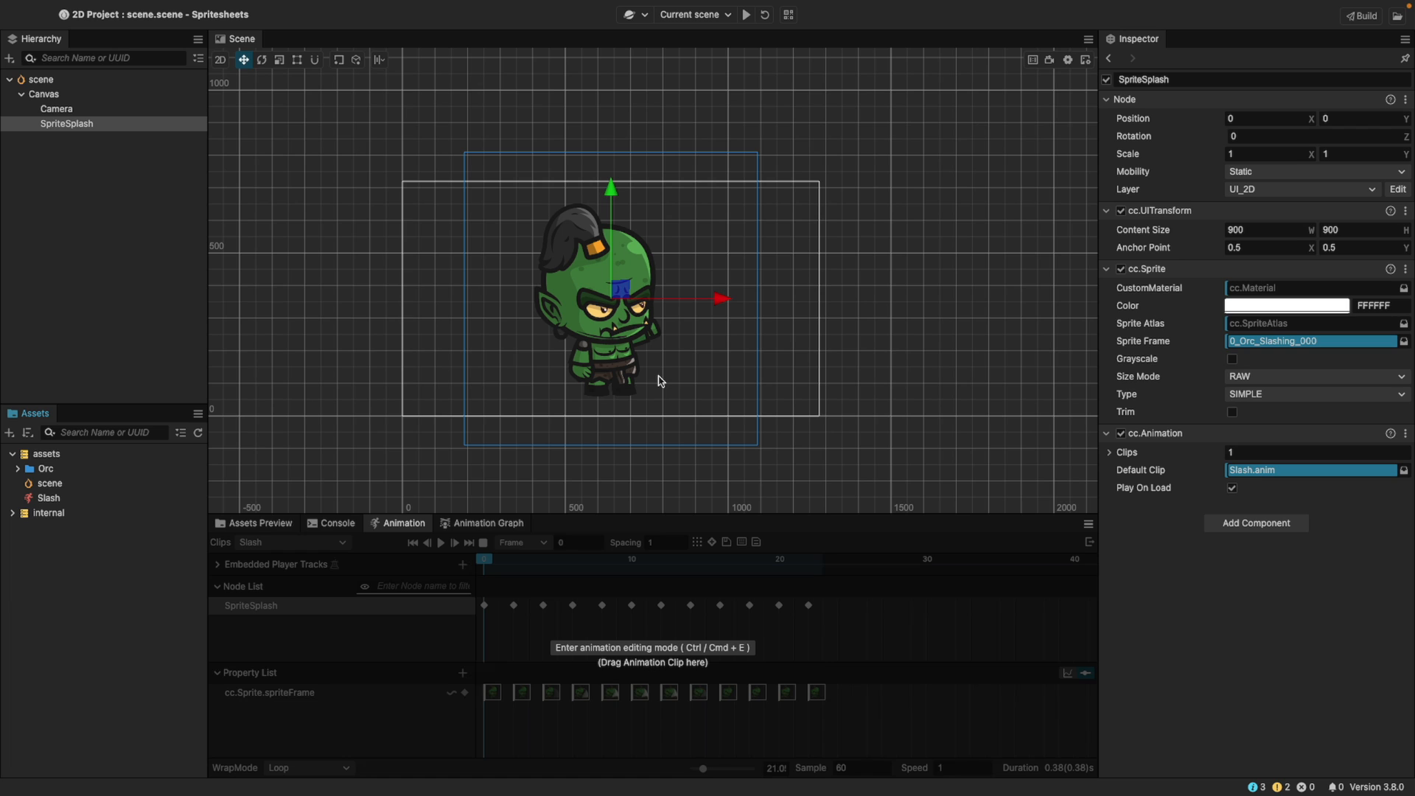
Create an Auto Atlas named orc-atlas inside the Orc assets folder
{"action": "left_click", "coordinate": [19, 469]}
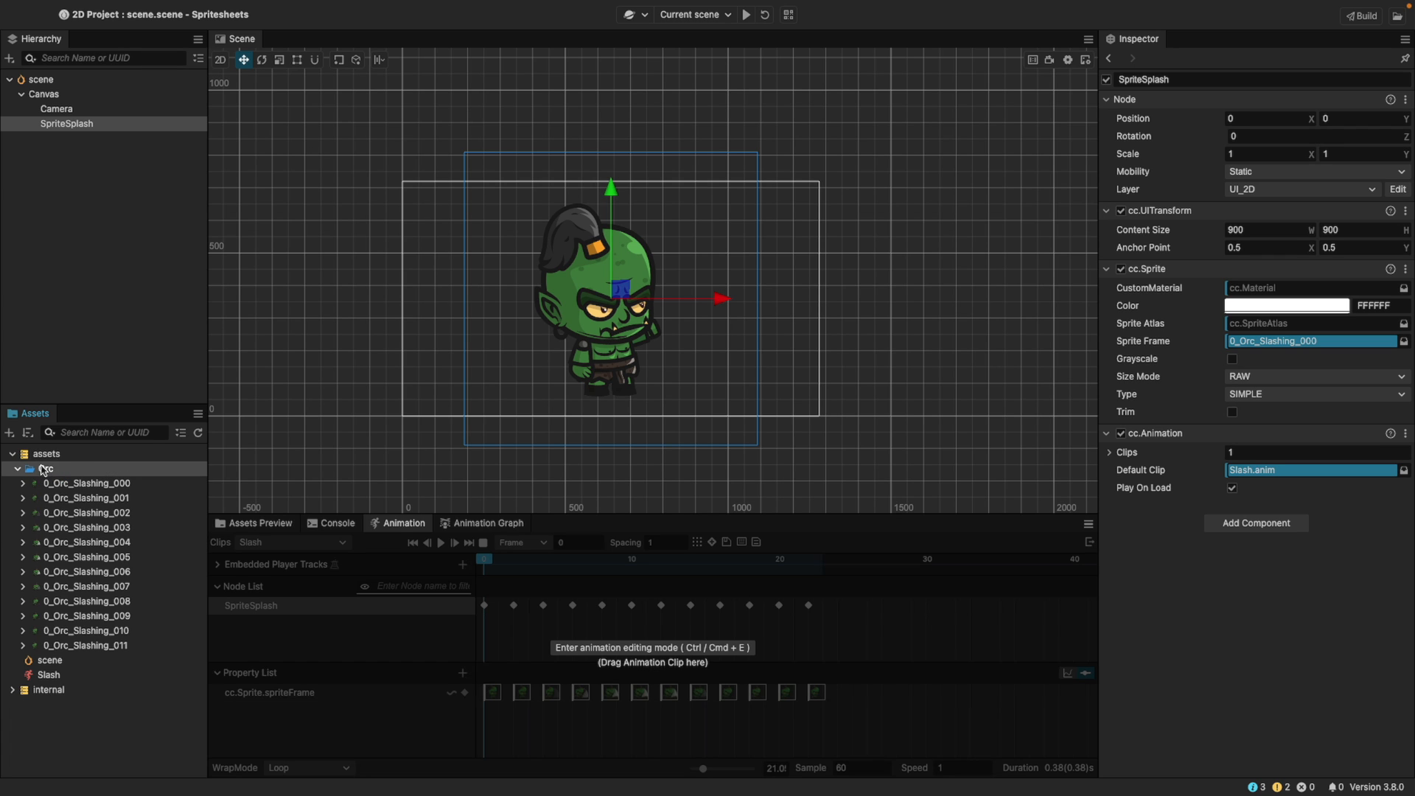
{"action": "right_click", "coordinate": [44, 469]}
{"action": "mouse_move", "coordinate": [107, 429]}
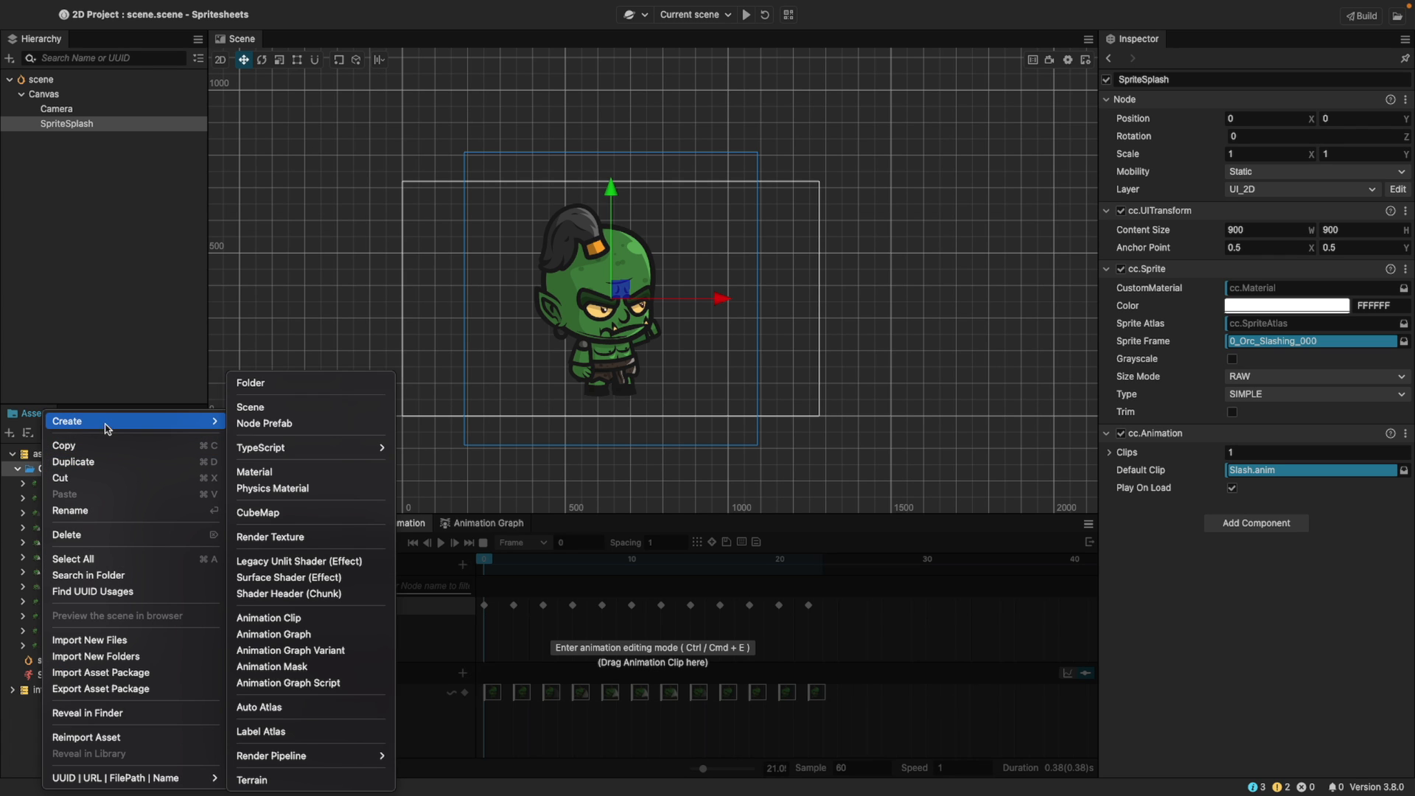
{"action": "left_click", "coordinate": [300, 707]}
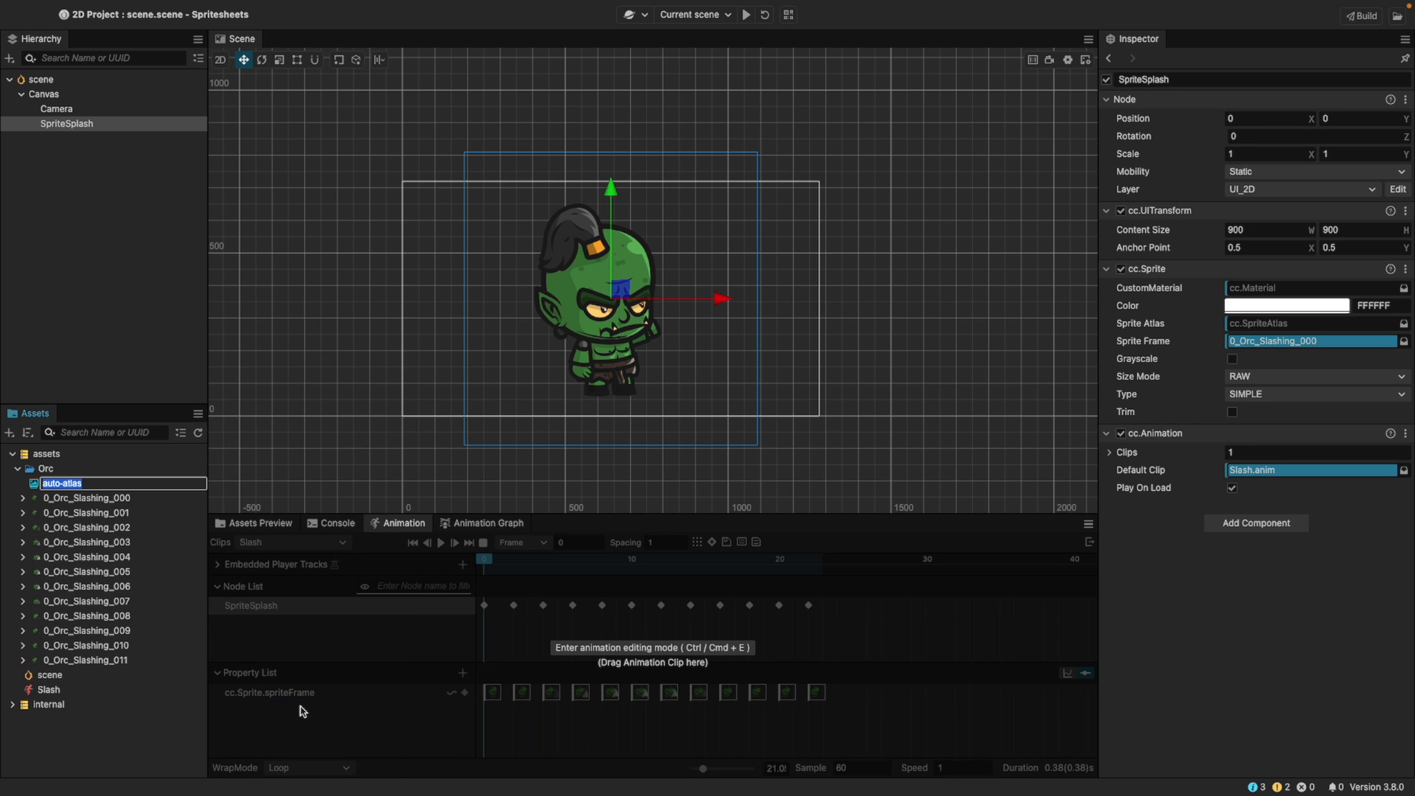
{"action": "double_click", "coordinate": [54, 484]}
{"action": "type", "text": "orc"}
{"action": "key", "text": "Return"}
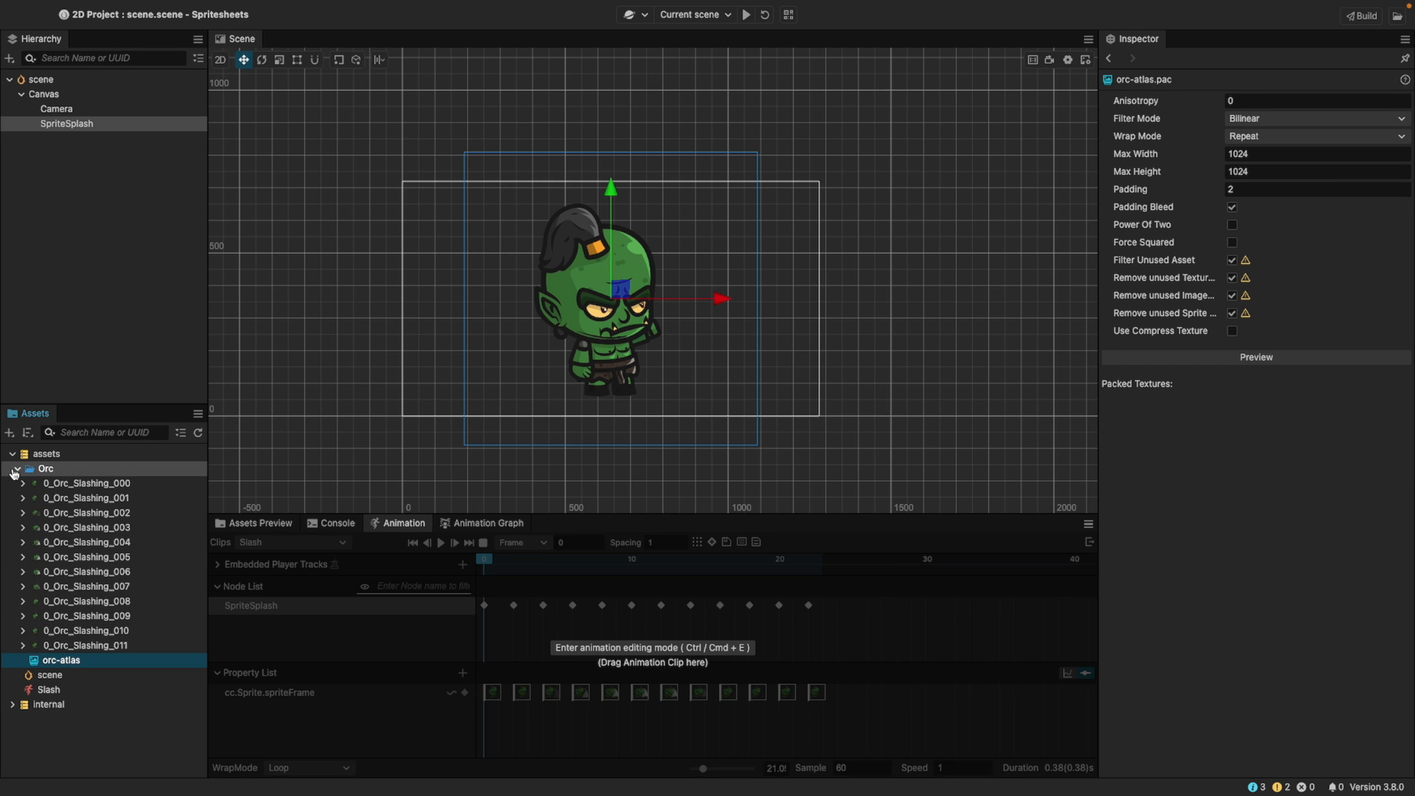
{"action": "left_click", "coordinate": [16, 469]}
{"action": "left_click", "coordinate": [16, 470]}
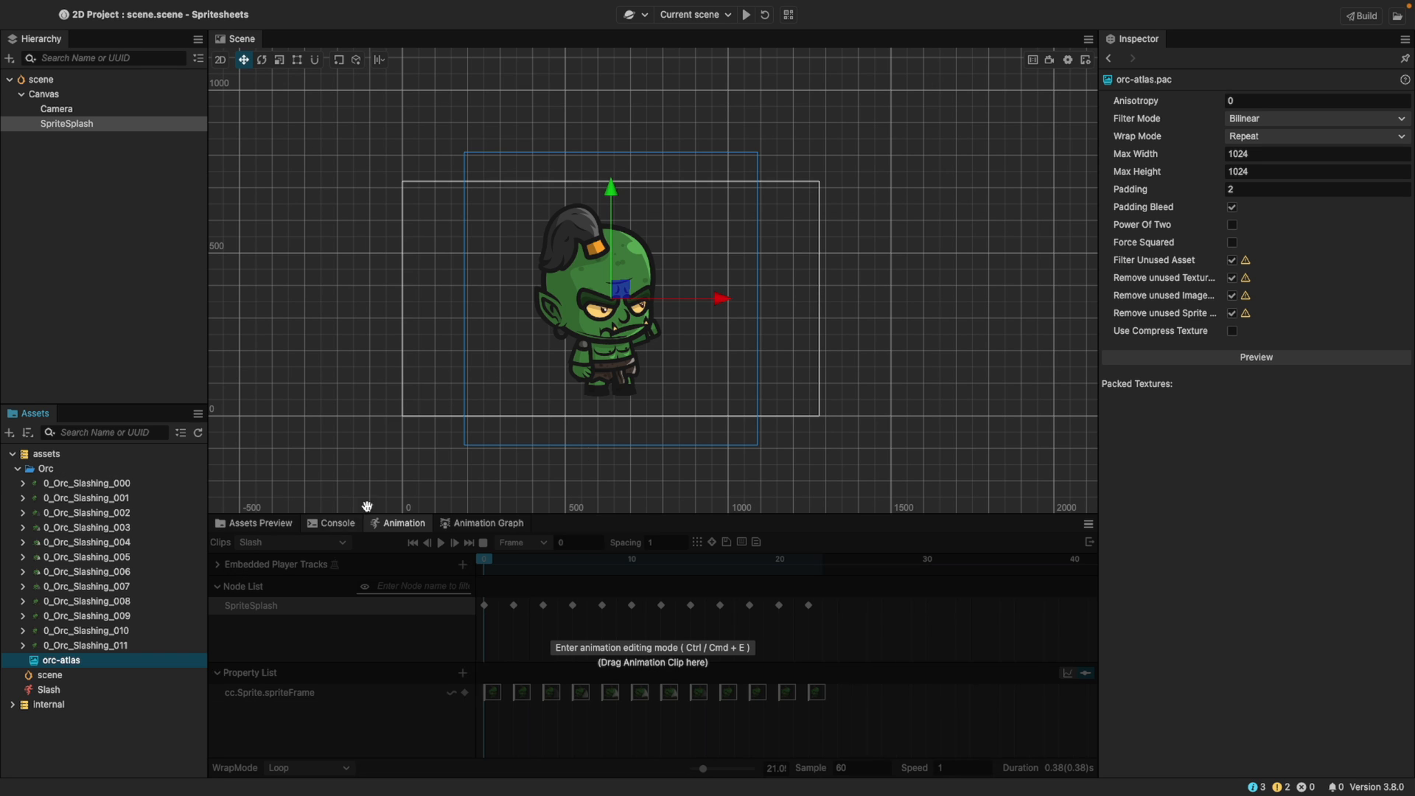
Generate the packed texture preview of orc-atlas and look through its packed images
{"action": "left_click", "coordinate": [1173, 357]}
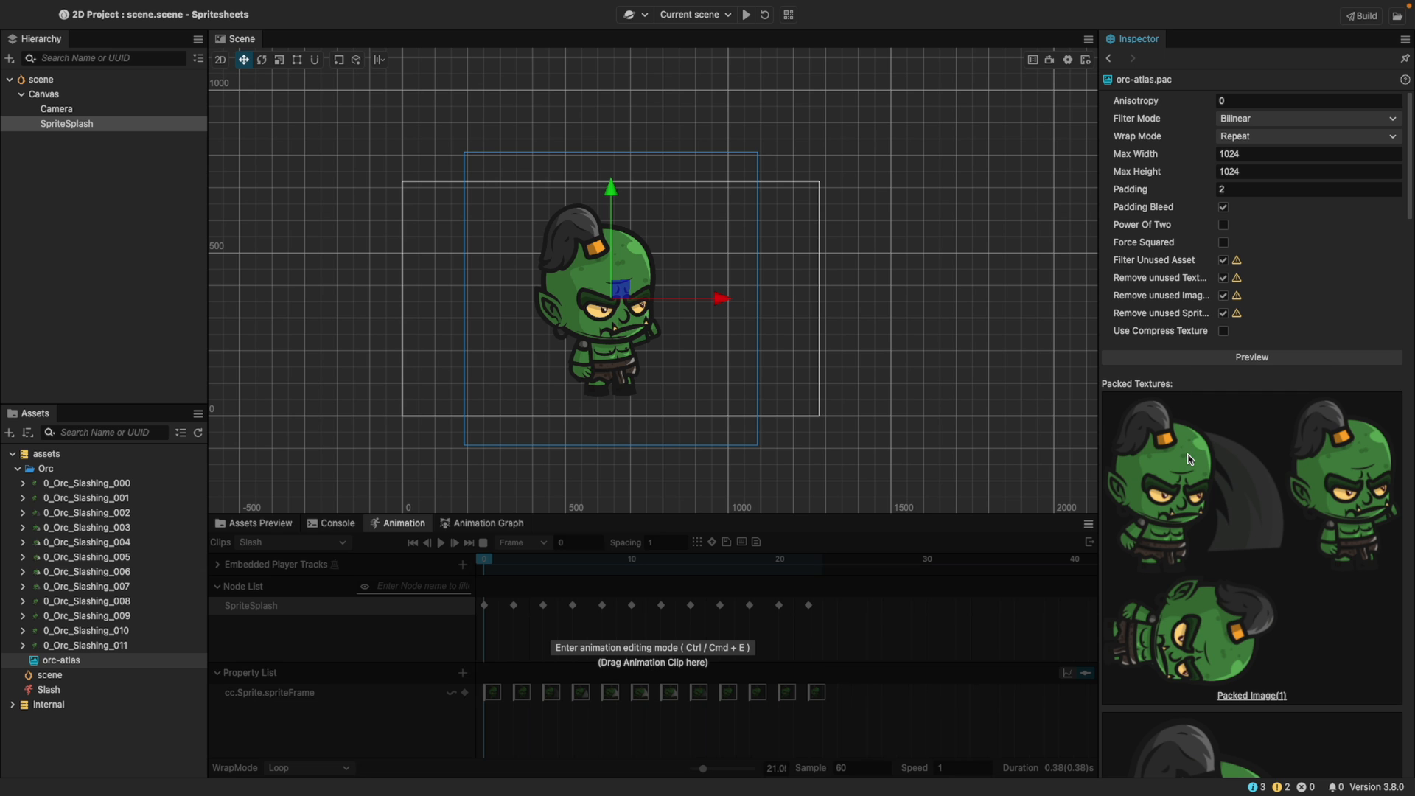
{"action": "scroll", "coordinate": [1226, 518], "scroll_direction": "down", "scroll_amount": 15}
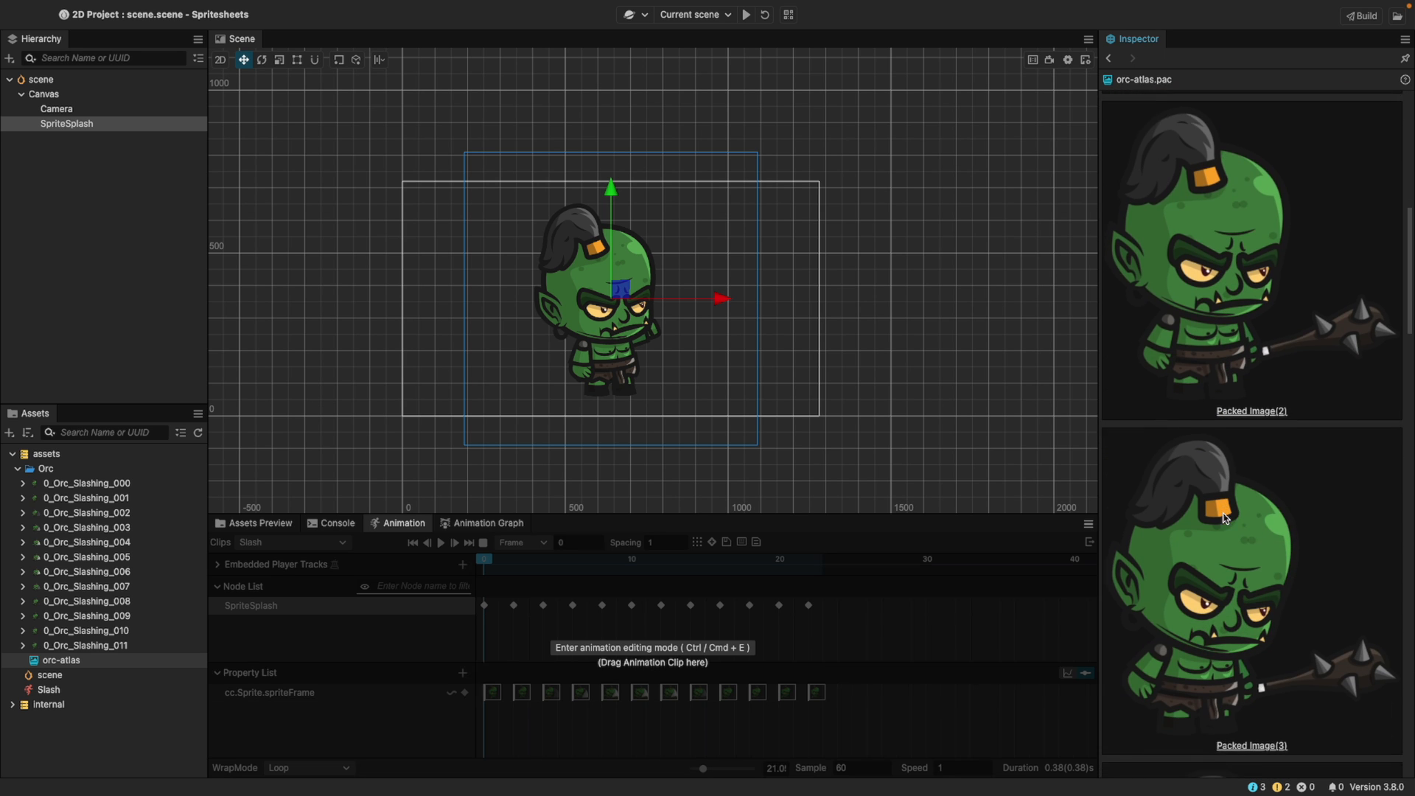
{"action": "scroll", "coordinate": [1225, 518], "scroll_direction": "up", "scroll_amount": 15}
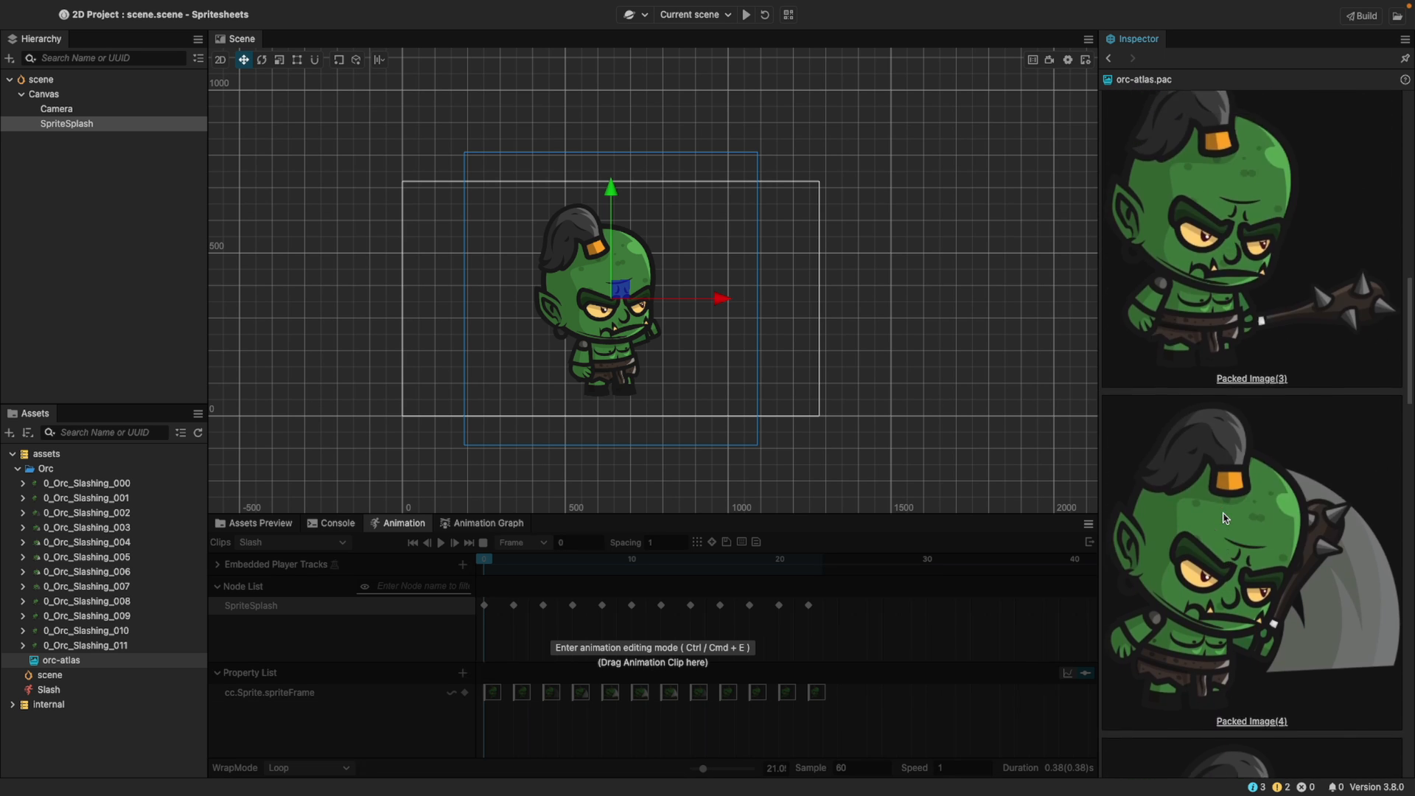
{"action": "scroll", "coordinate": [1225, 518], "scroll_direction": "up", "scroll_amount": 3}
Set orc-atlas's max width and max height to 2350, apply the change, and regenerate its packed texture preview
{"action": "left_click", "coordinate": [1240, 151]}
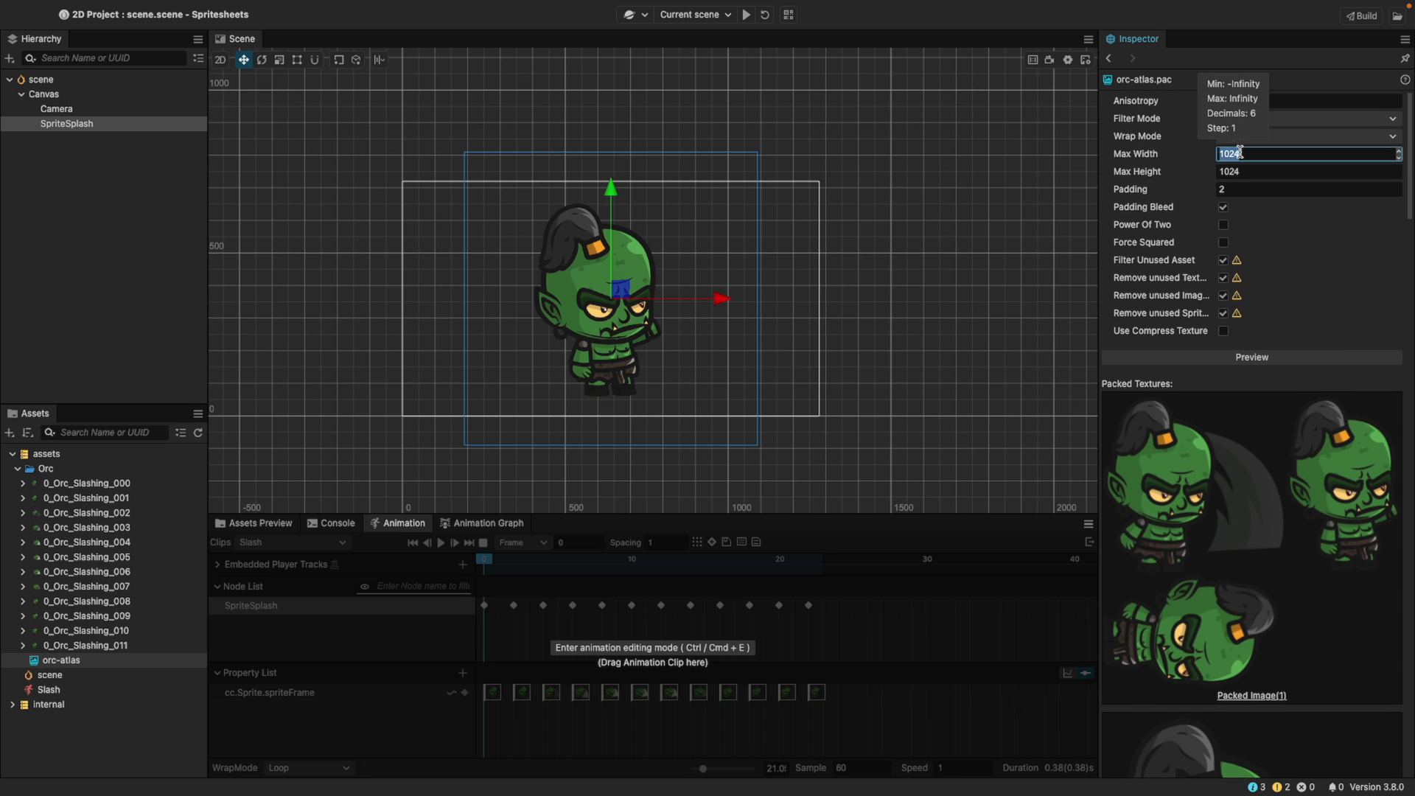
{"action": "type", "text": "2350"}
{"action": "key", "text": "Tab"}
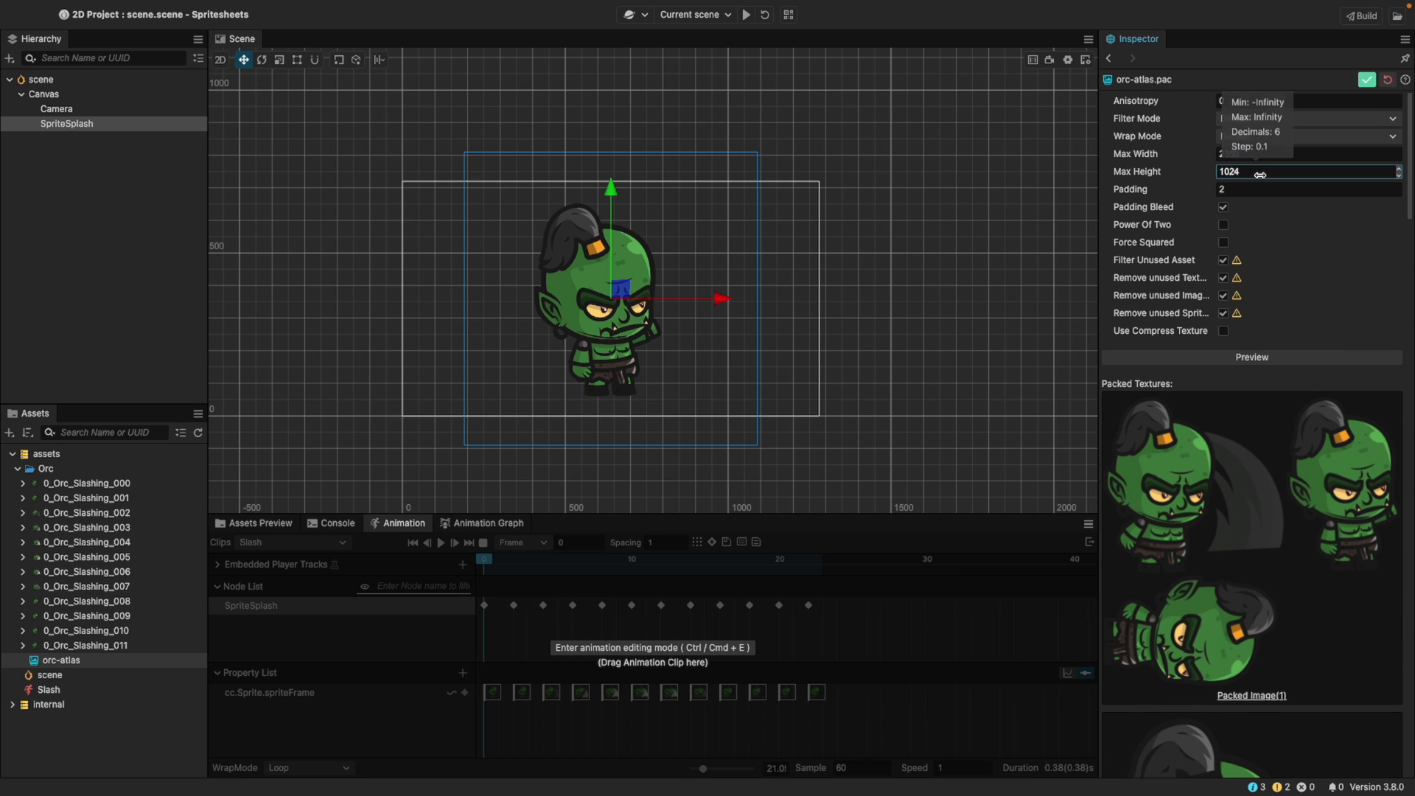
{"action": "type", "text": "2350"}
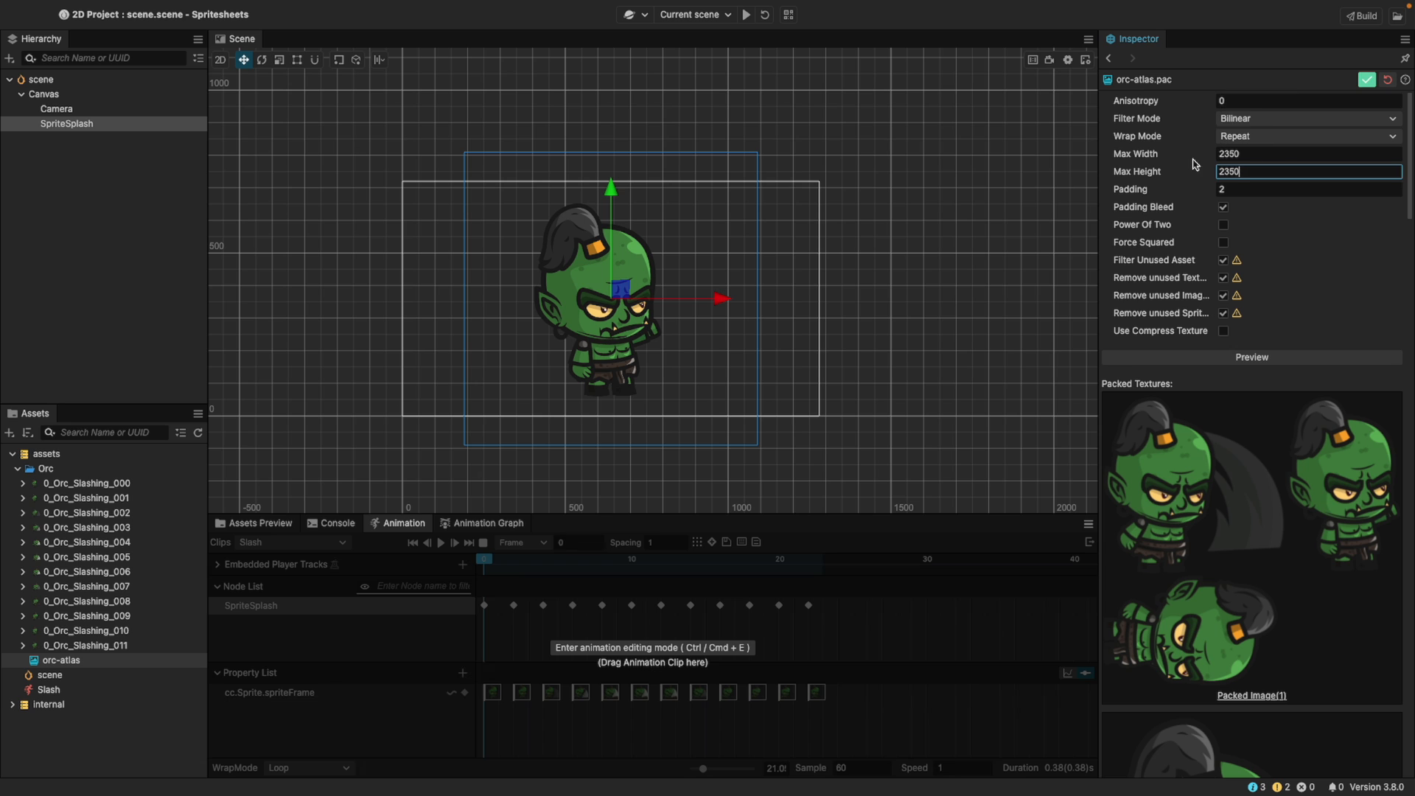
{"action": "left_click", "coordinate": [1365, 80]}
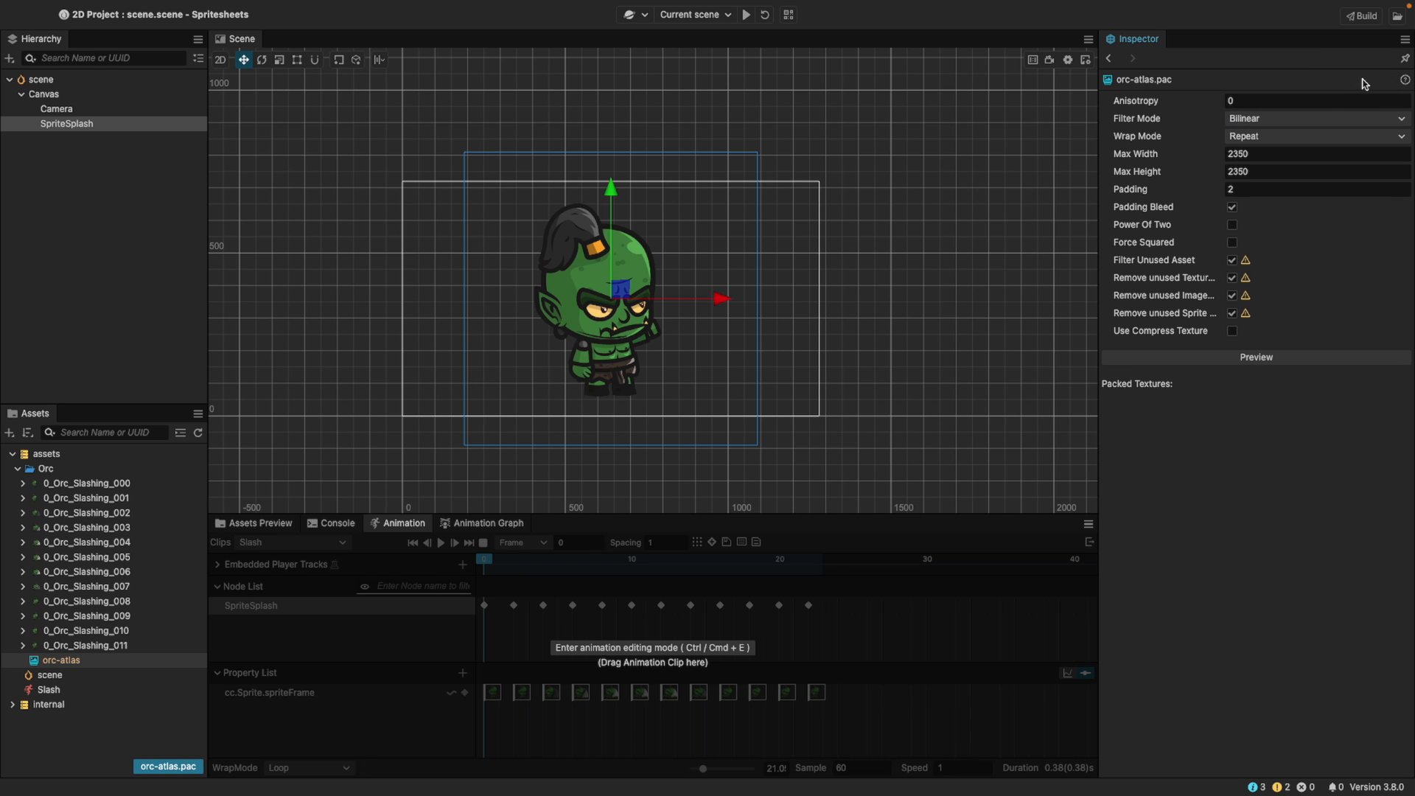
{"action": "left_click", "coordinate": [1255, 358]}
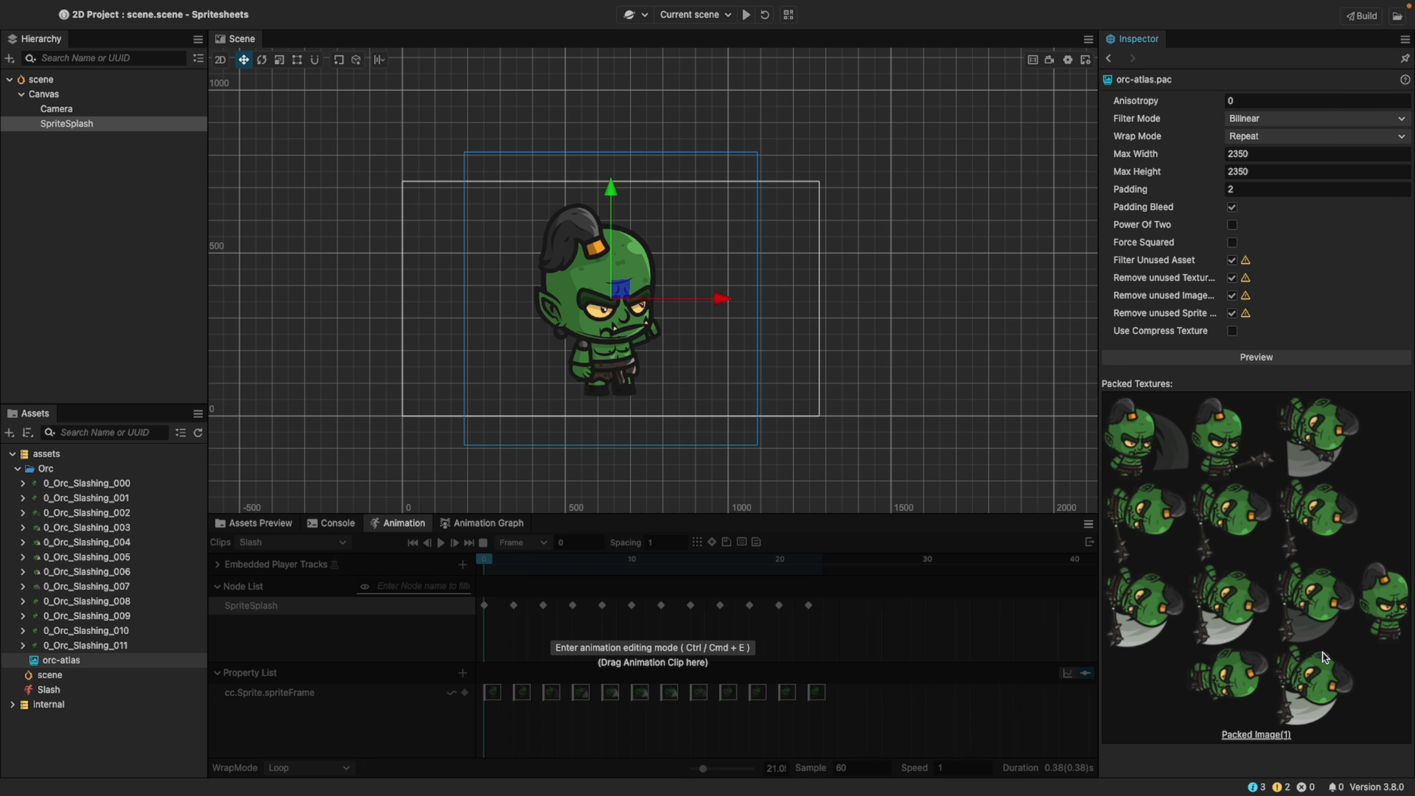
Assign orc-atlas as the Sprite Atlas of the SpriteSplash node's cc.Sprite component
{"action": "left_click", "coordinate": [80, 124]}
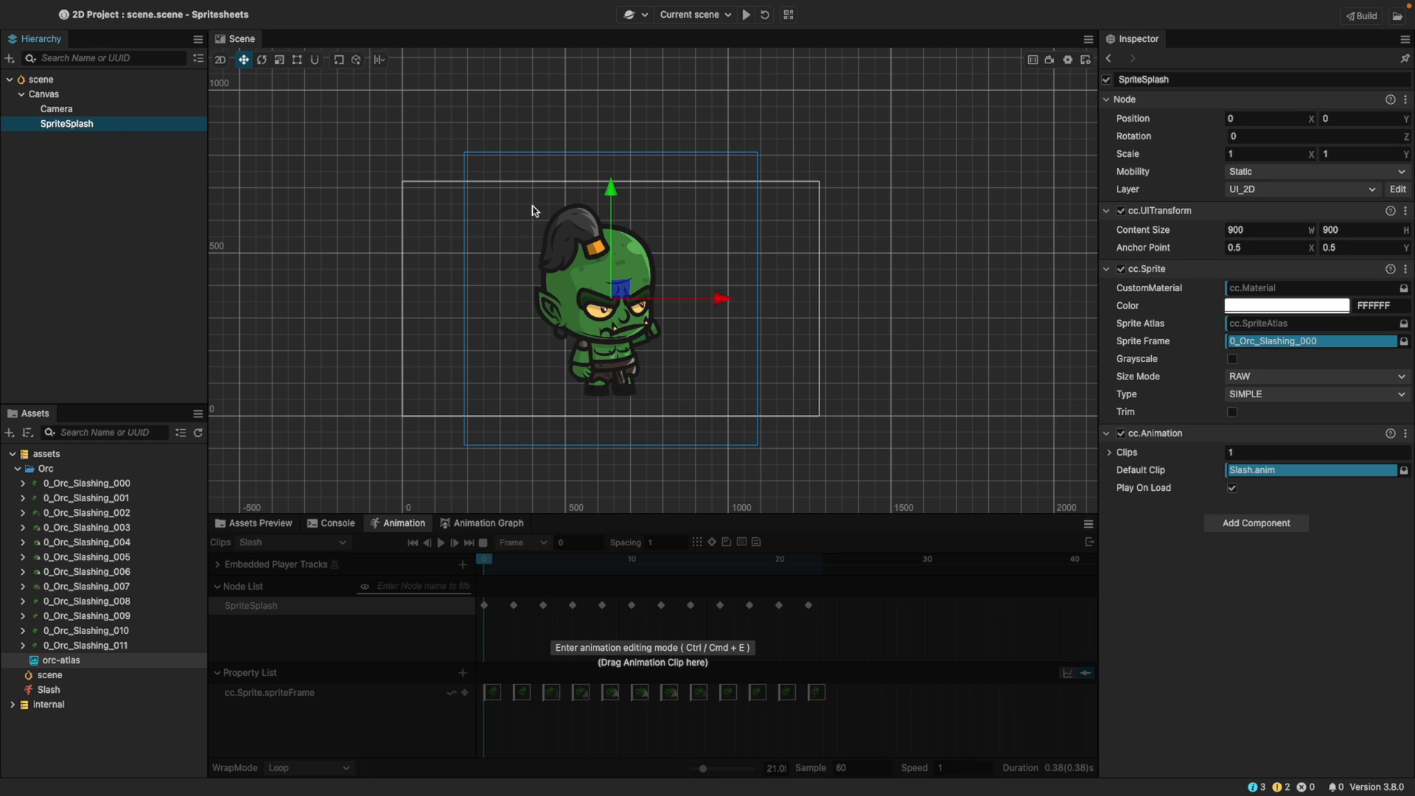
{"action": "left_click", "coordinate": [1402, 323]}
{"action": "double_click", "coordinate": [1291, 390]}
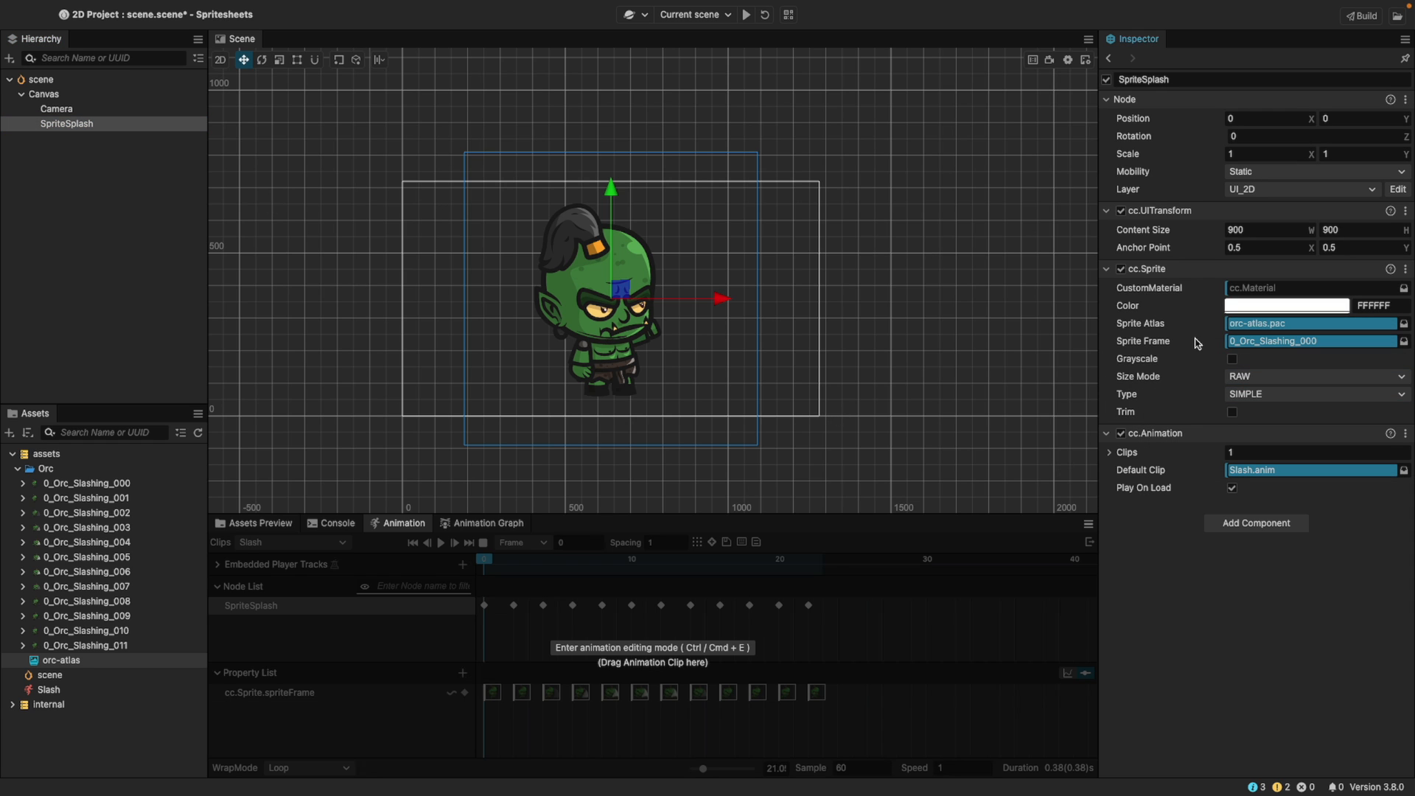
Run the current scene to check the slash animation, and stop the preview
{"action": "left_click", "coordinate": [746, 15]}
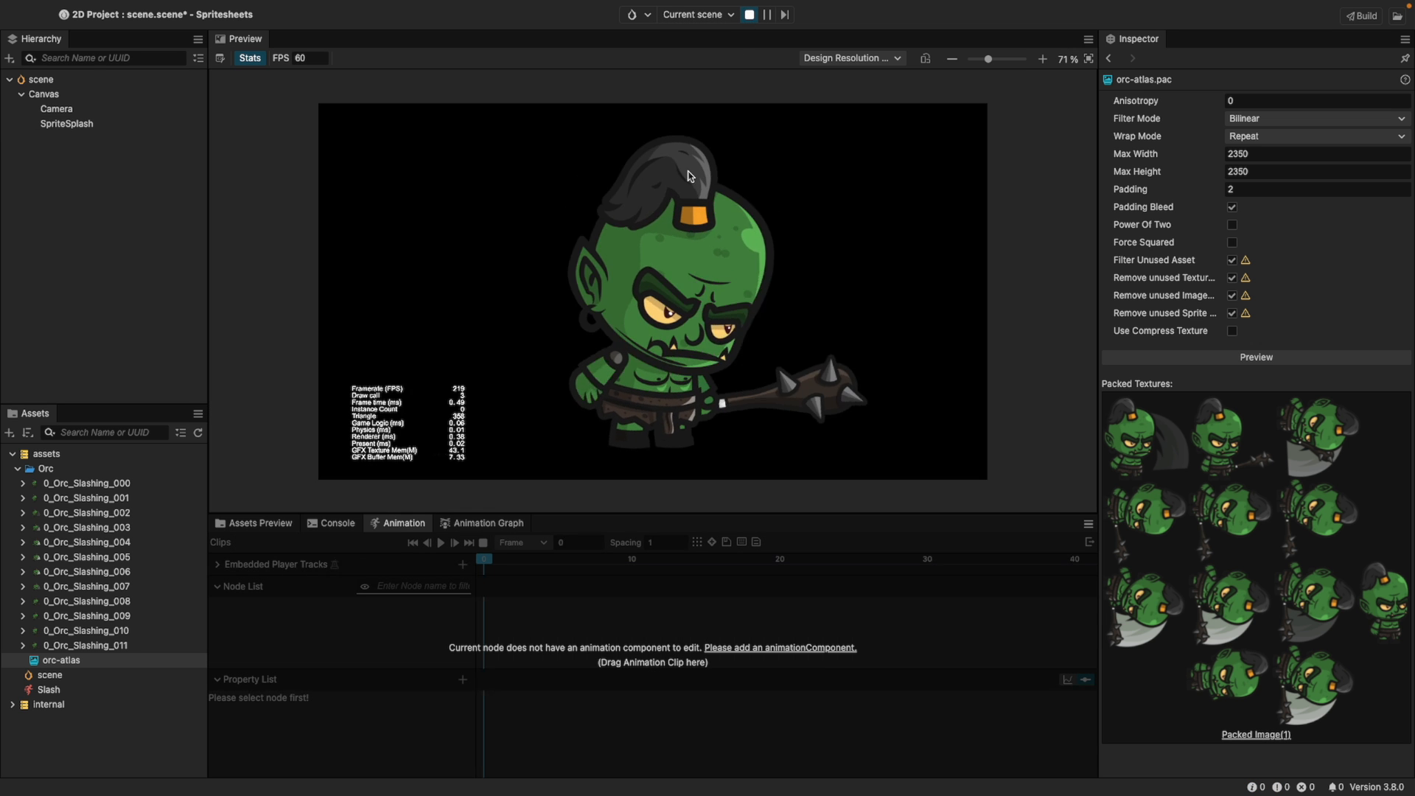
{"action": "left_click", "coordinate": [750, 14]}
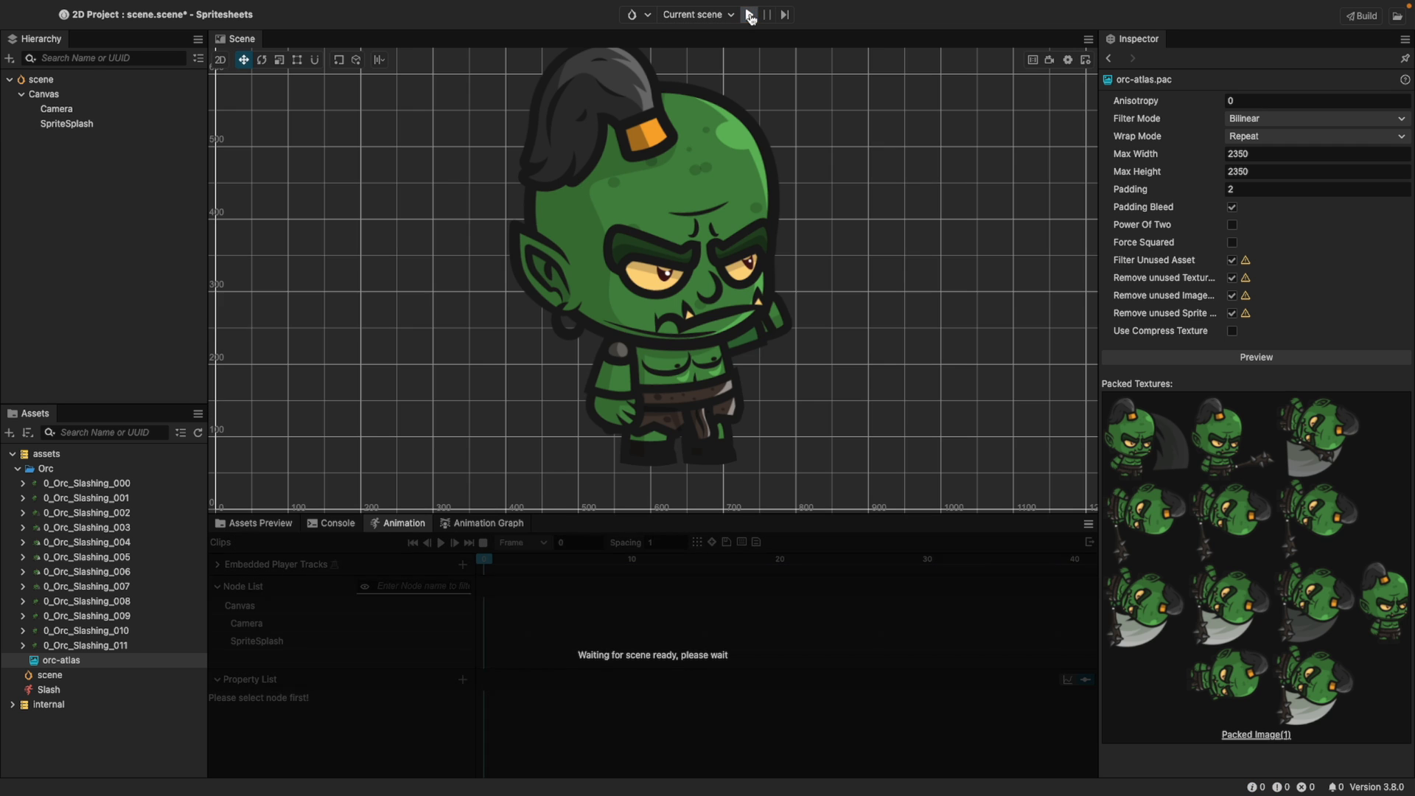
{"action": "scroll", "coordinate": [652, 176], "scroll_direction": "down", "scroll_amount": 3}
{"action": "right_click_drag", "start_coordinate": [653, 177], "coordinate": [646, 260]}
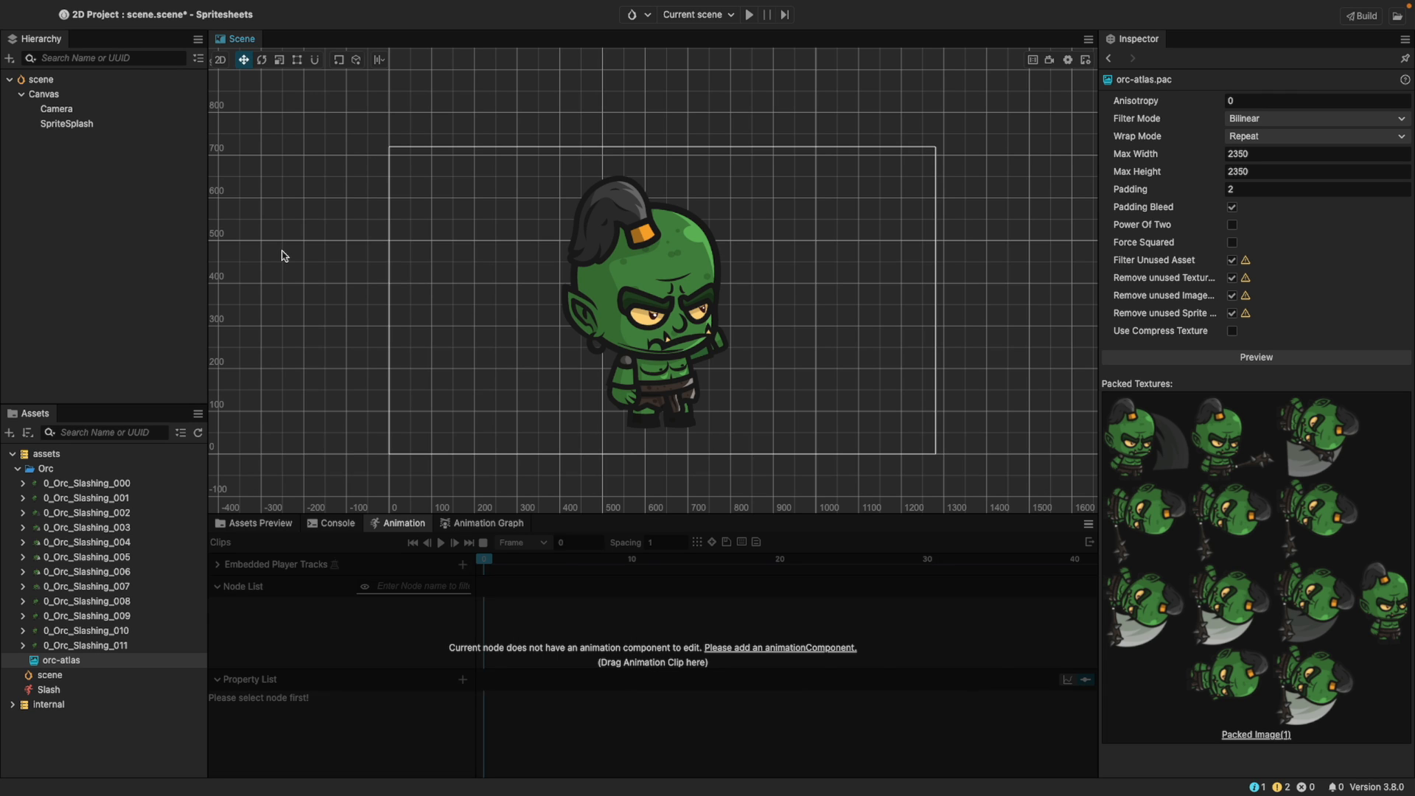
Build the project for web-mobile and open the build's output folder in Finder
{"action": "left_click", "coordinate": [237, 9]}
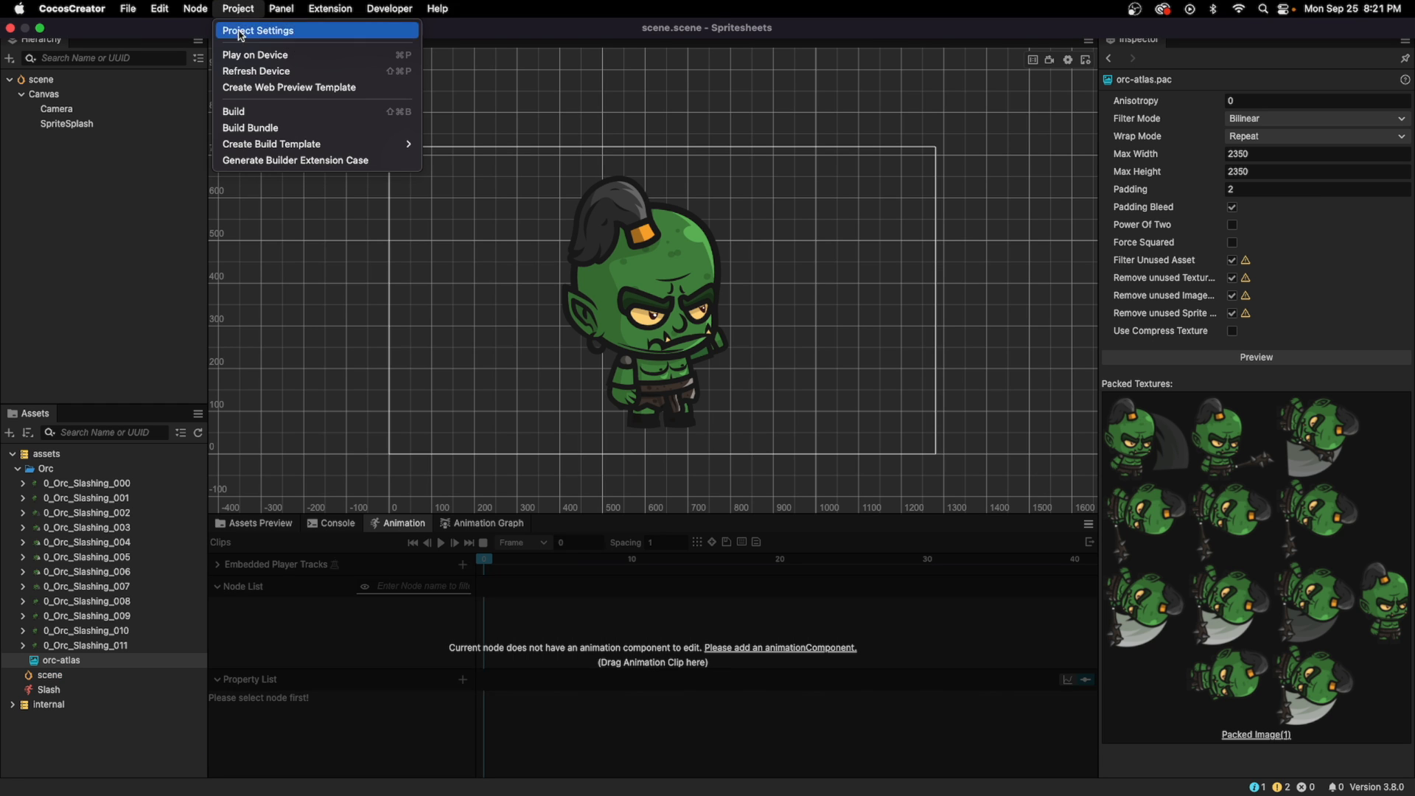
{"action": "left_click", "coordinate": [247, 111]}
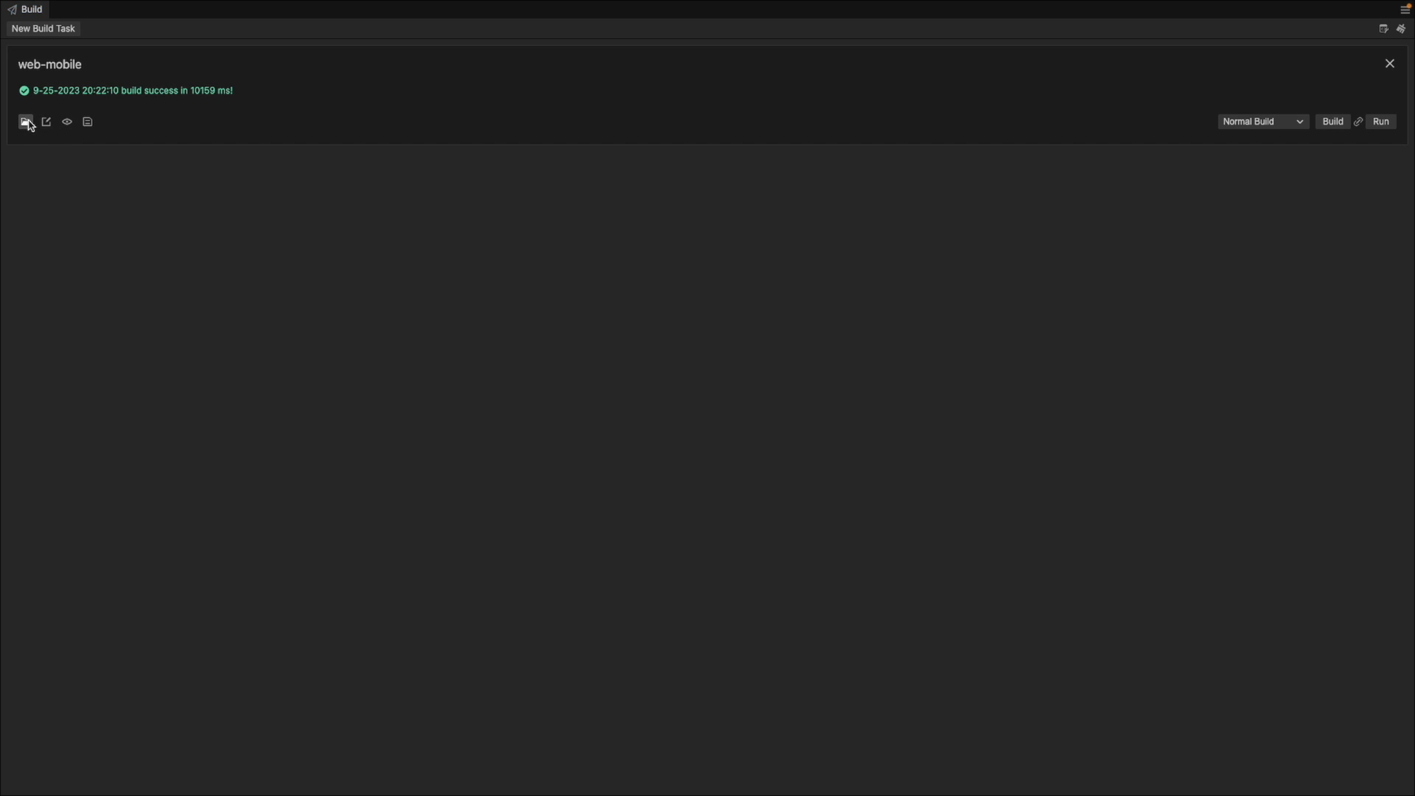
{"action": "left_click", "coordinate": [27, 122]}
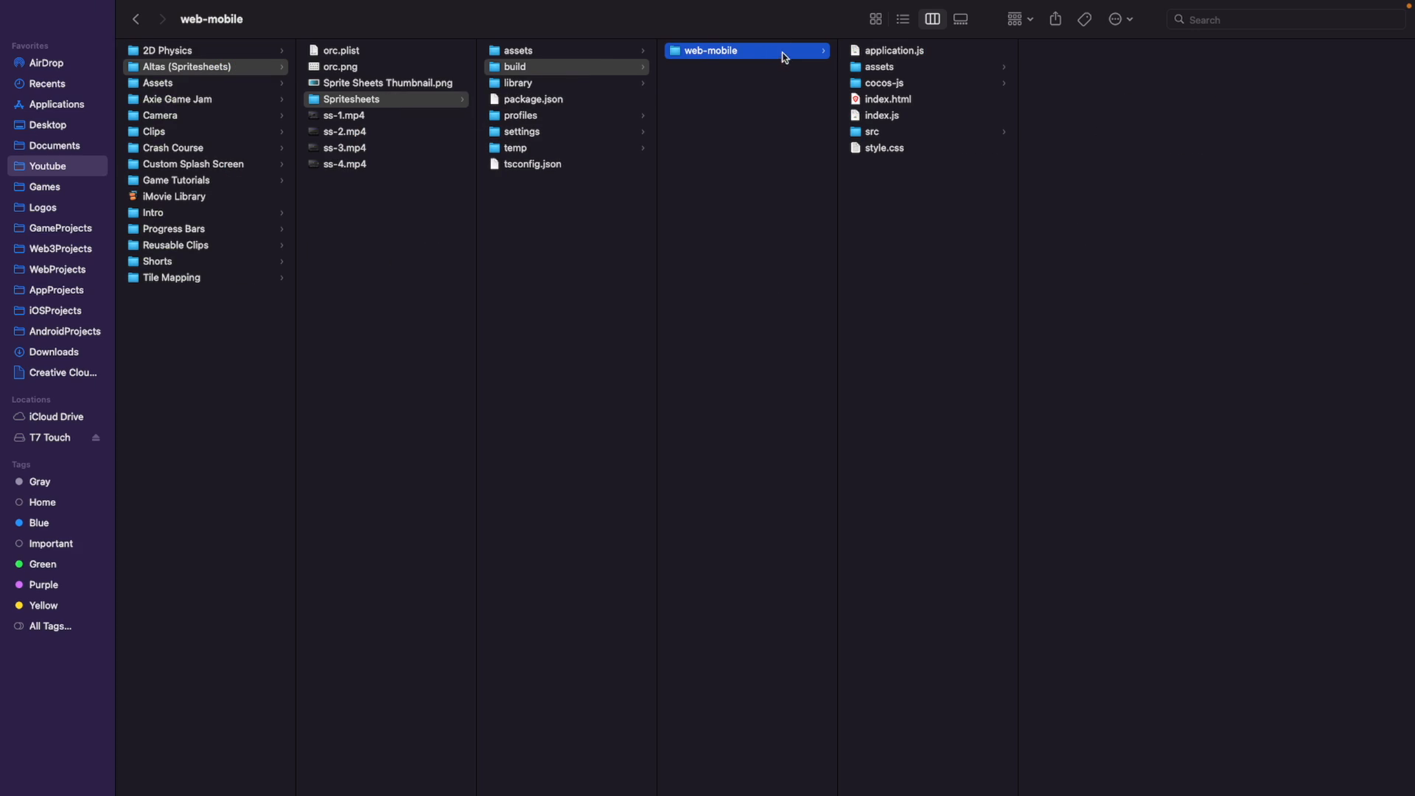
Browse the web-mobile build through assets, main and native to the folder named 15
{"action": "left_click", "coordinate": [871, 68]}
{"action": "left_click", "coordinate": [1048, 68]}
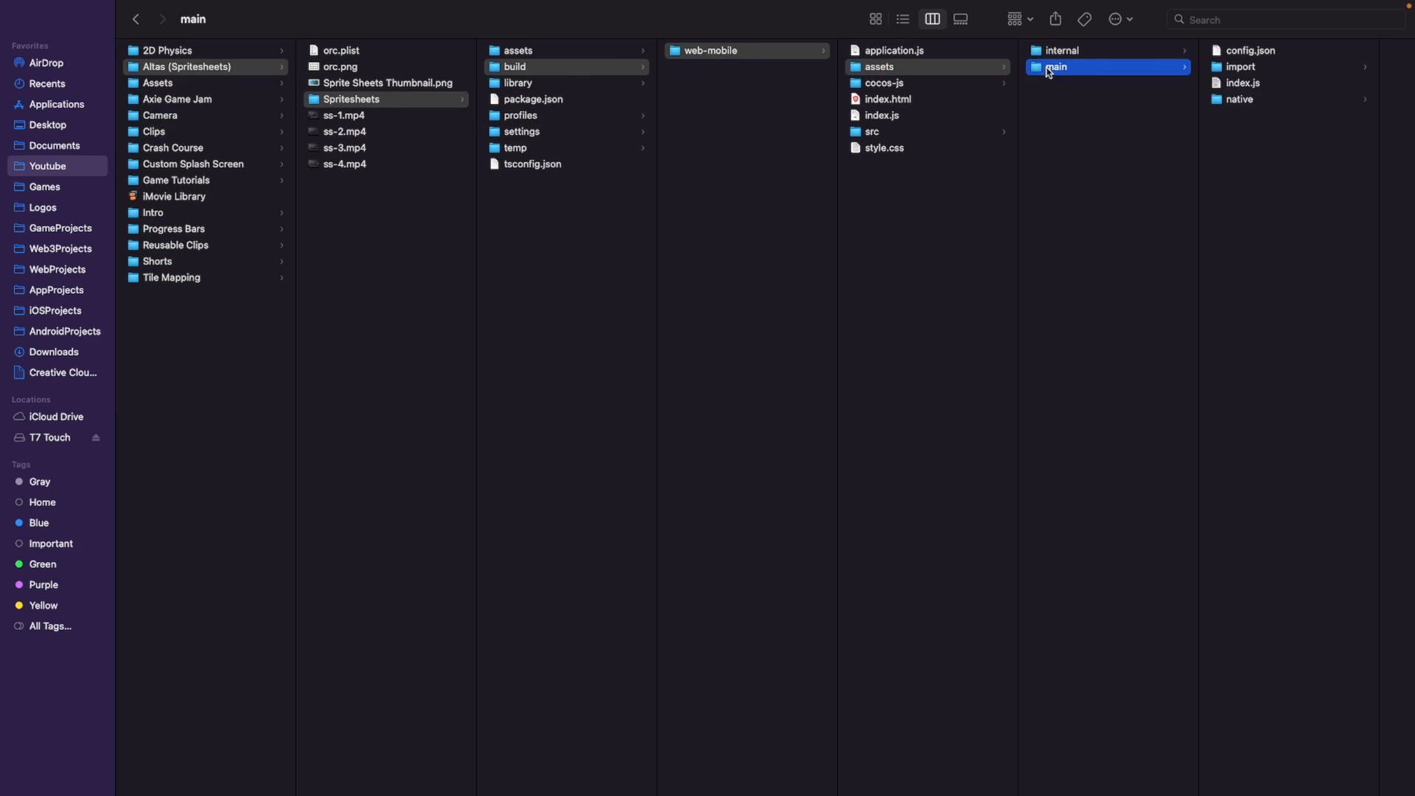
{"action": "left_click", "coordinate": [1235, 100]}
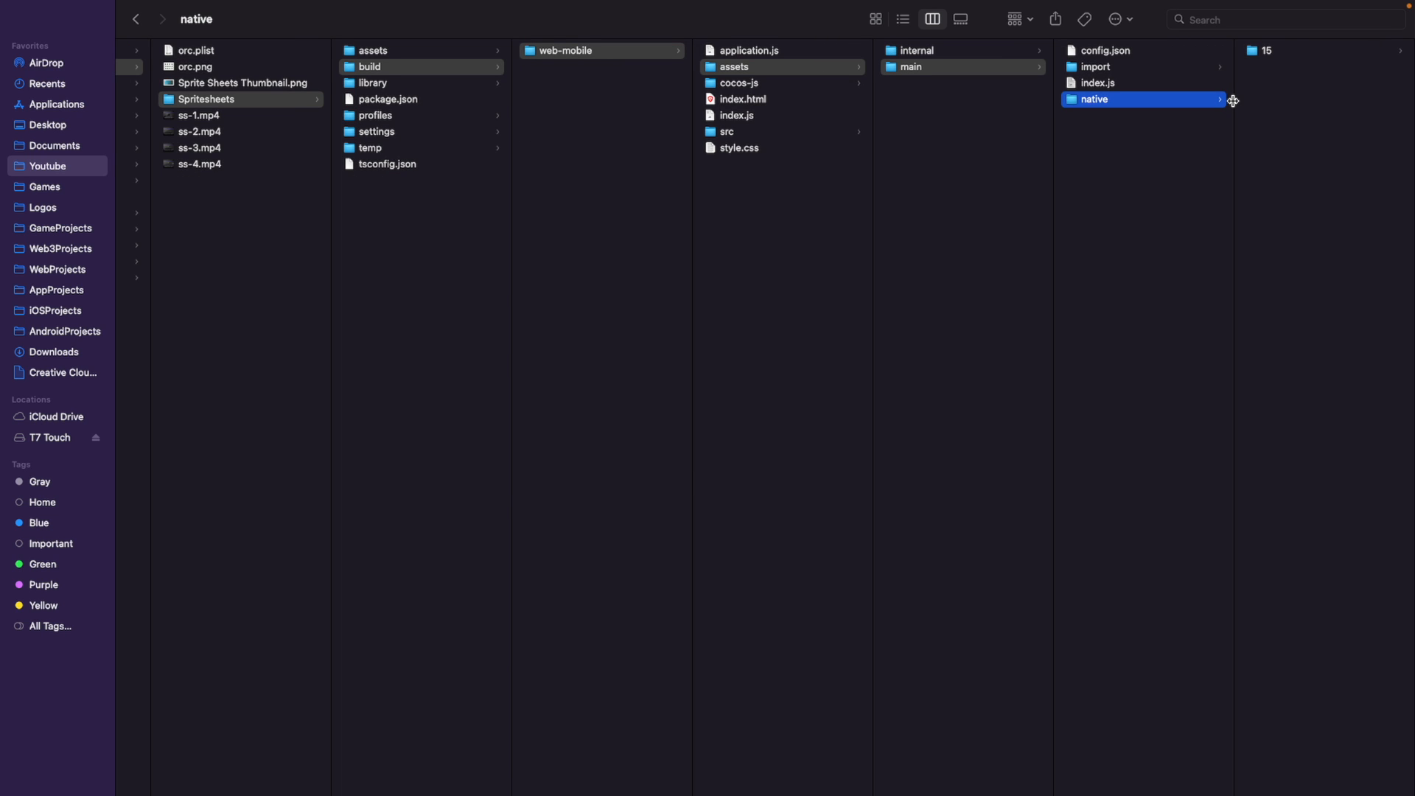
{"action": "left_click", "coordinate": [1254, 58]}
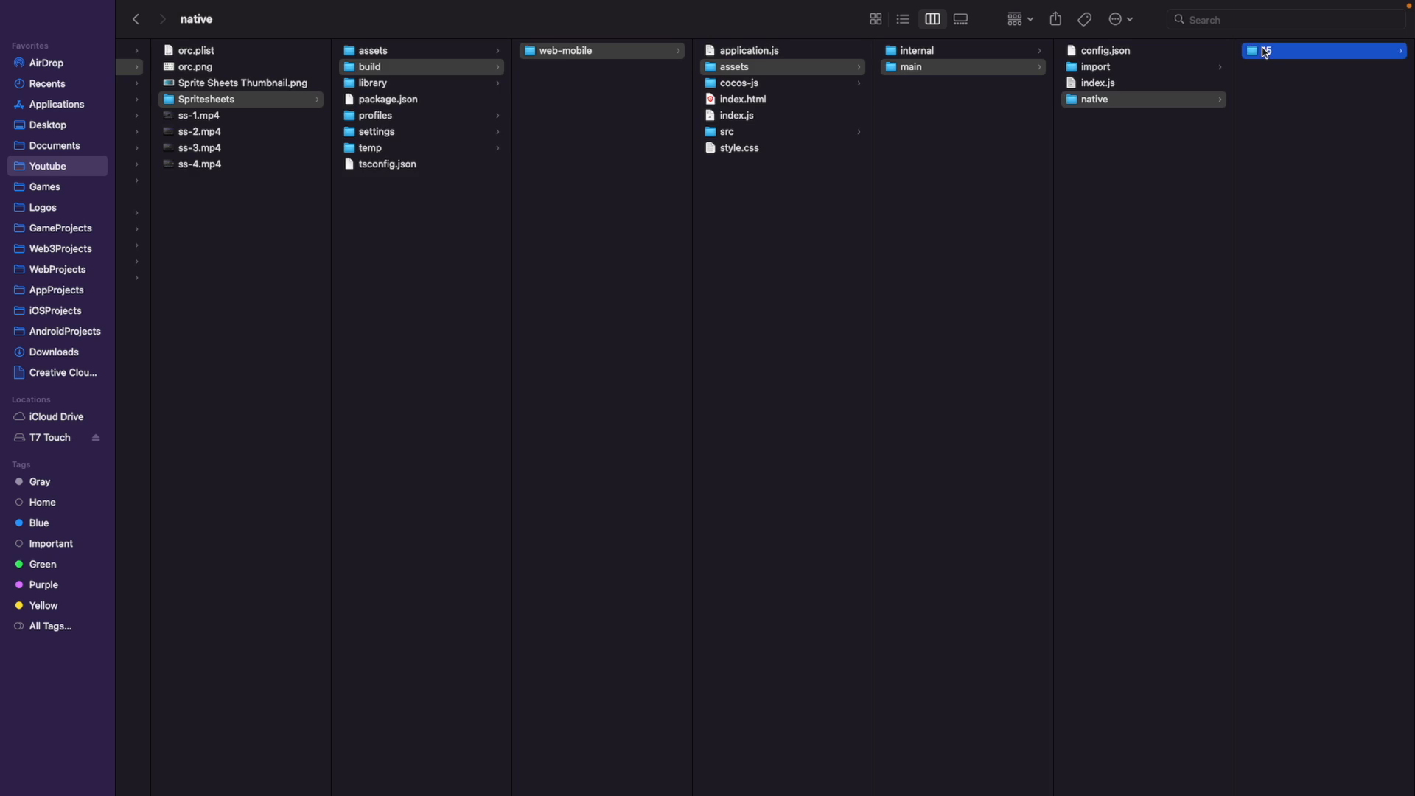
{"action": "left_click", "coordinate": [1262, 52]}
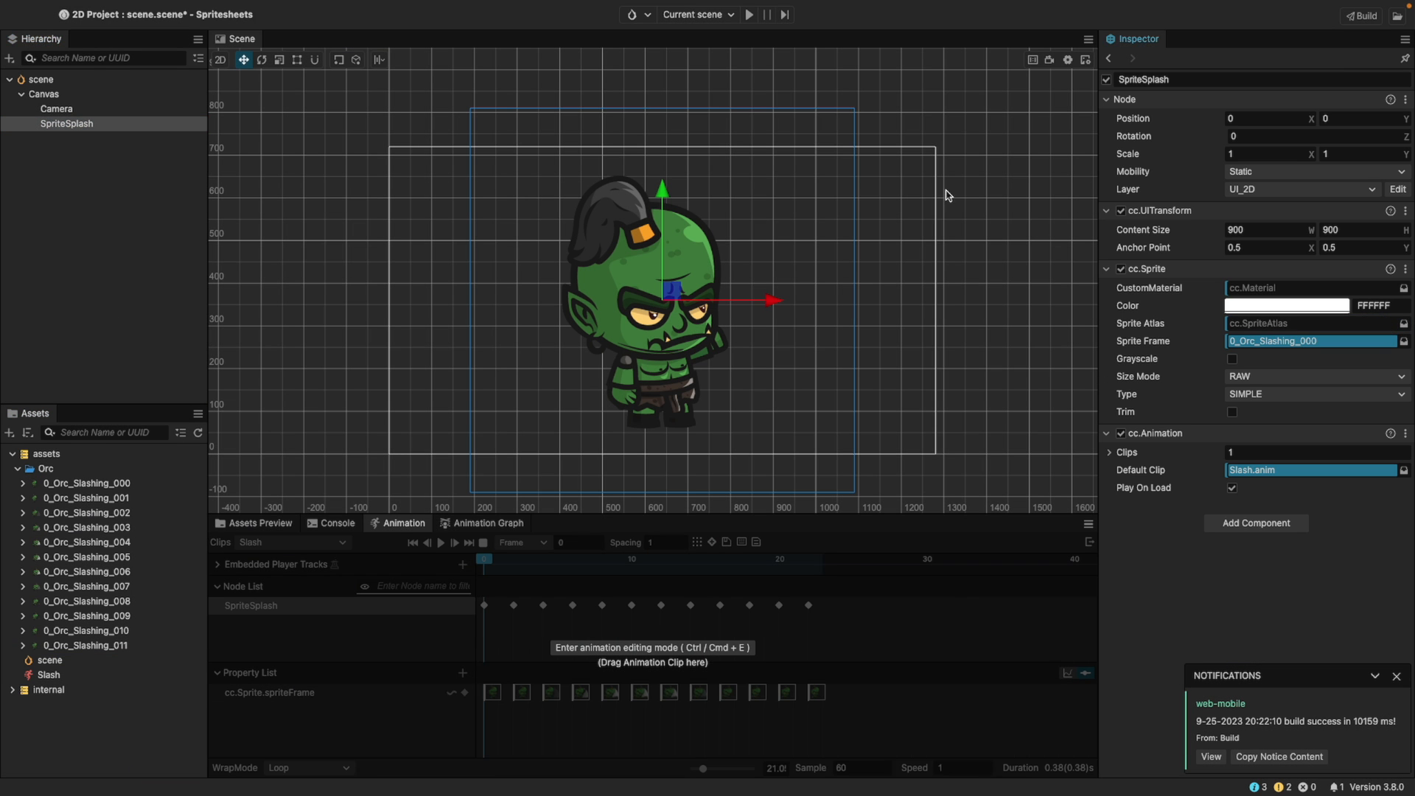
Rebuild the web-mobile task with orc-atlas removed from the project
{"action": "left_click", "coordinate": [237, 9]}
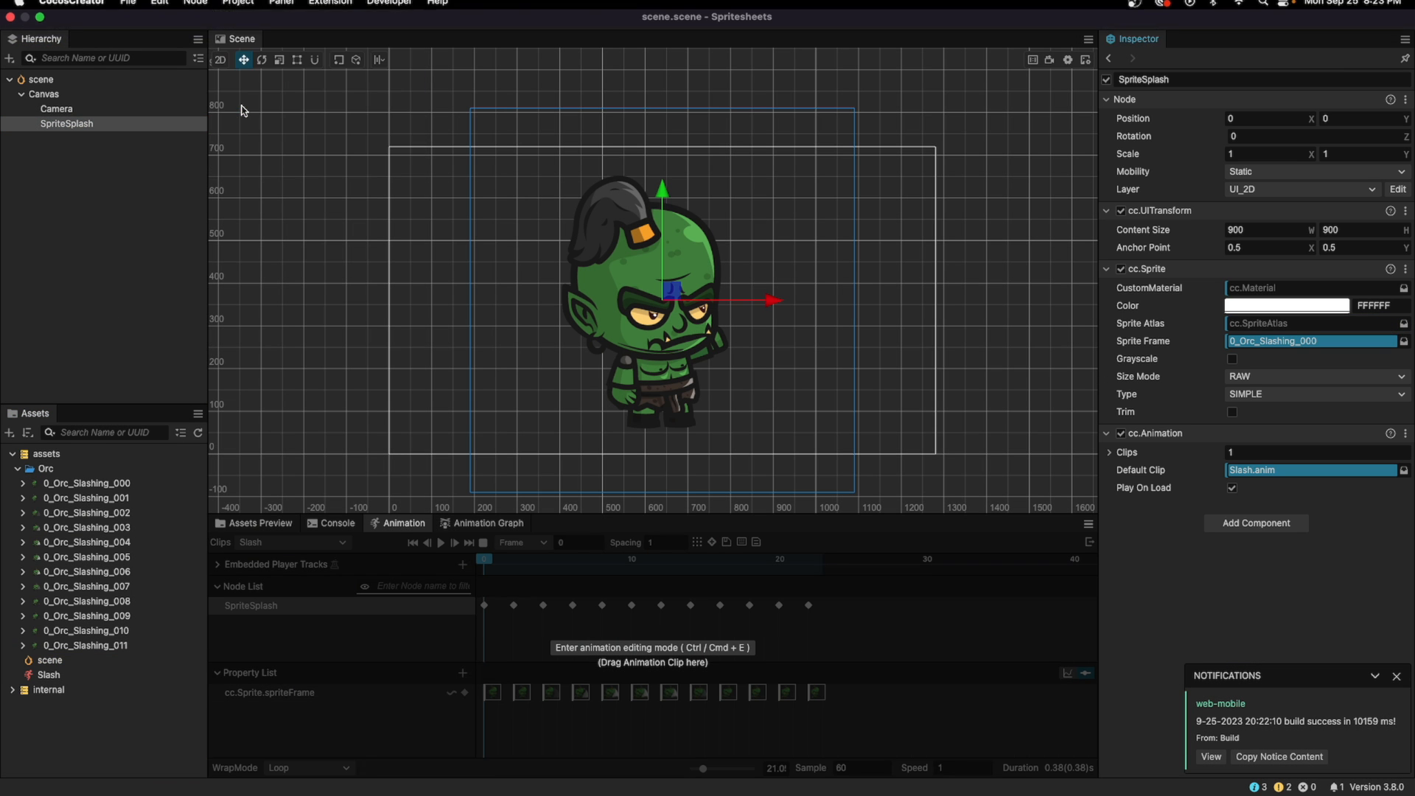
{"action": "left_click", "coordinate": [243, 111]}
{"action": "left_click", "coordinate": [1332, 121]}
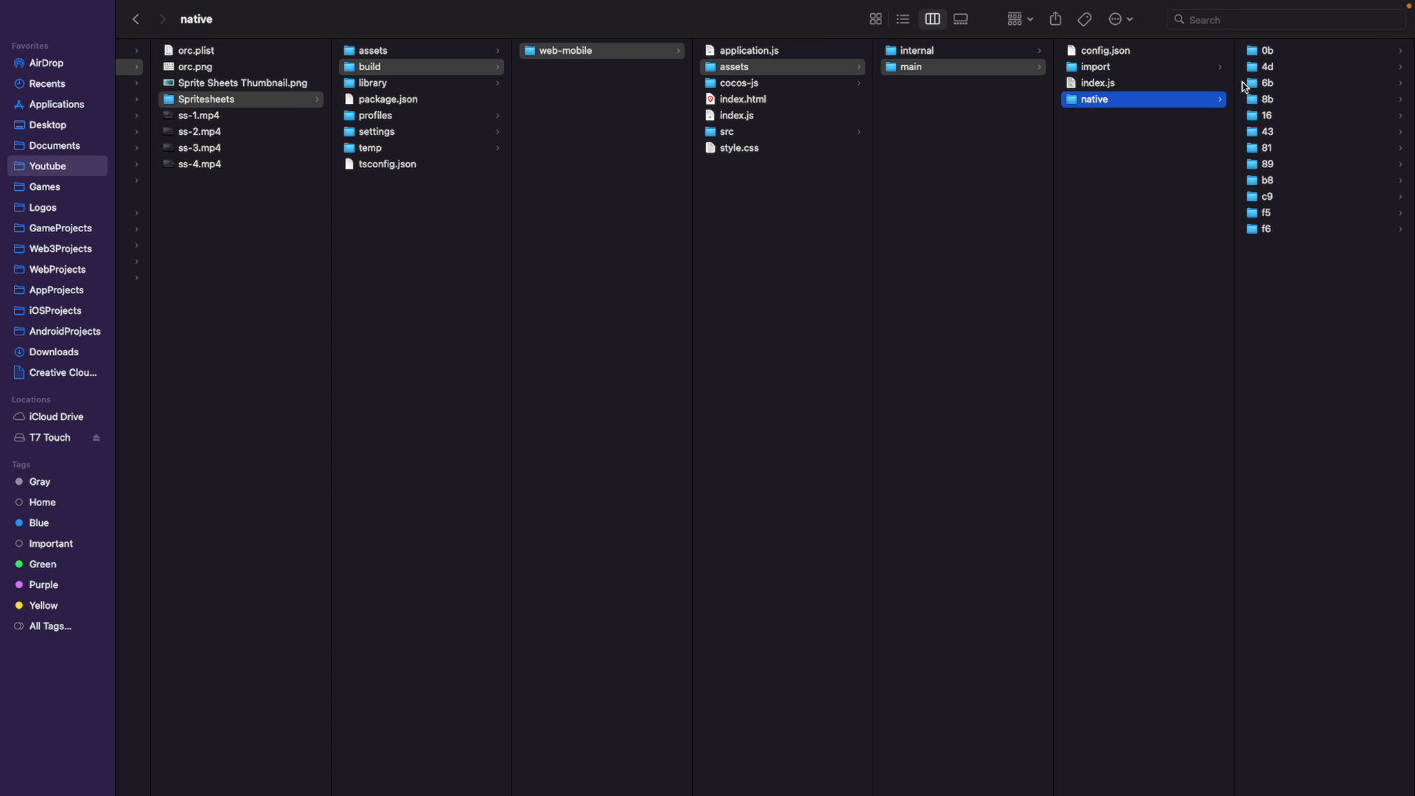
Examine the exported PNG images in the rebuilt native folder's subfolders 0b, 4d, 6b and 8b
{"action": "left_click", "coordinate": [1259, 53]}
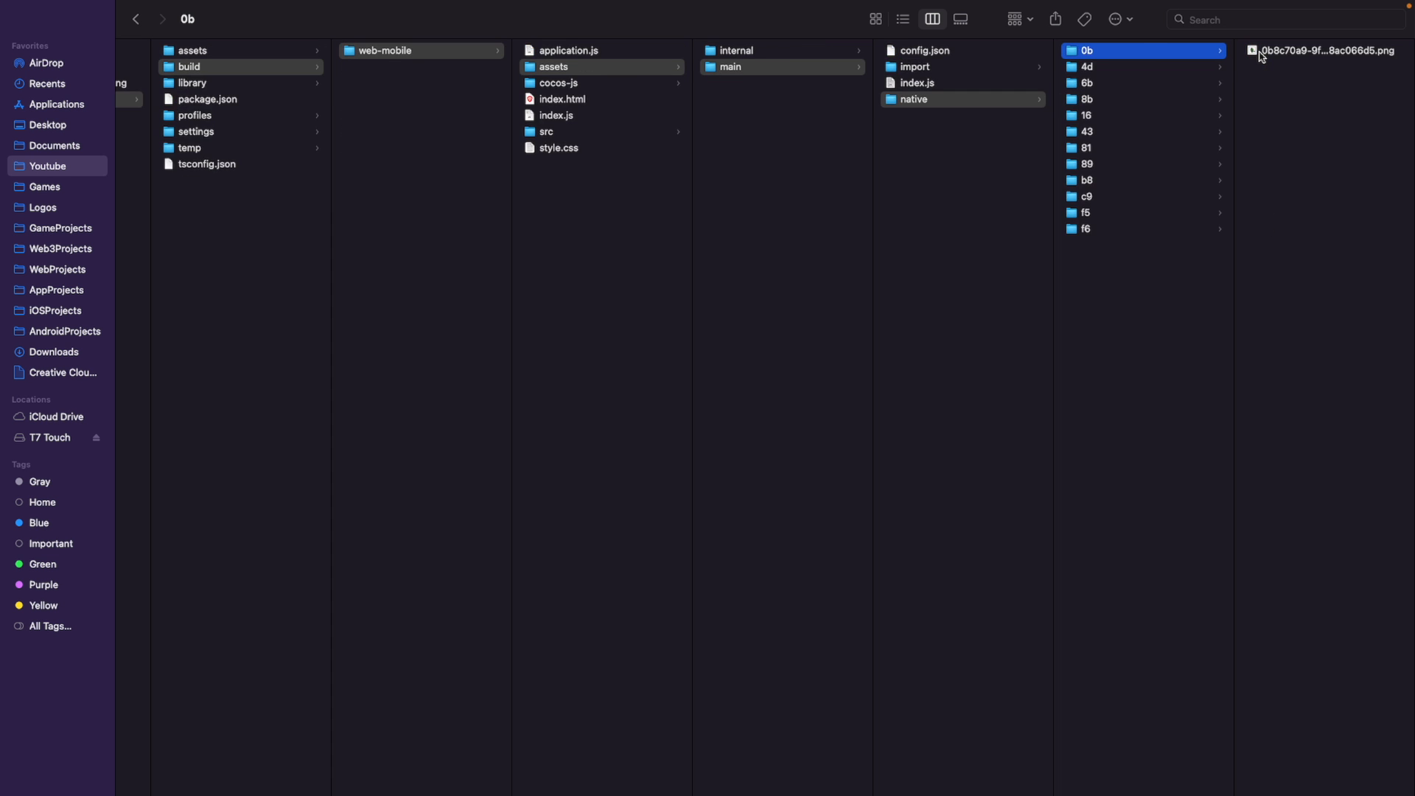
{"action": "left_click", "coordinate": [1251, 54]}
{"action": "left_click", "coordinate": [994, 67]}
{"action": "key", "text": "Right"}
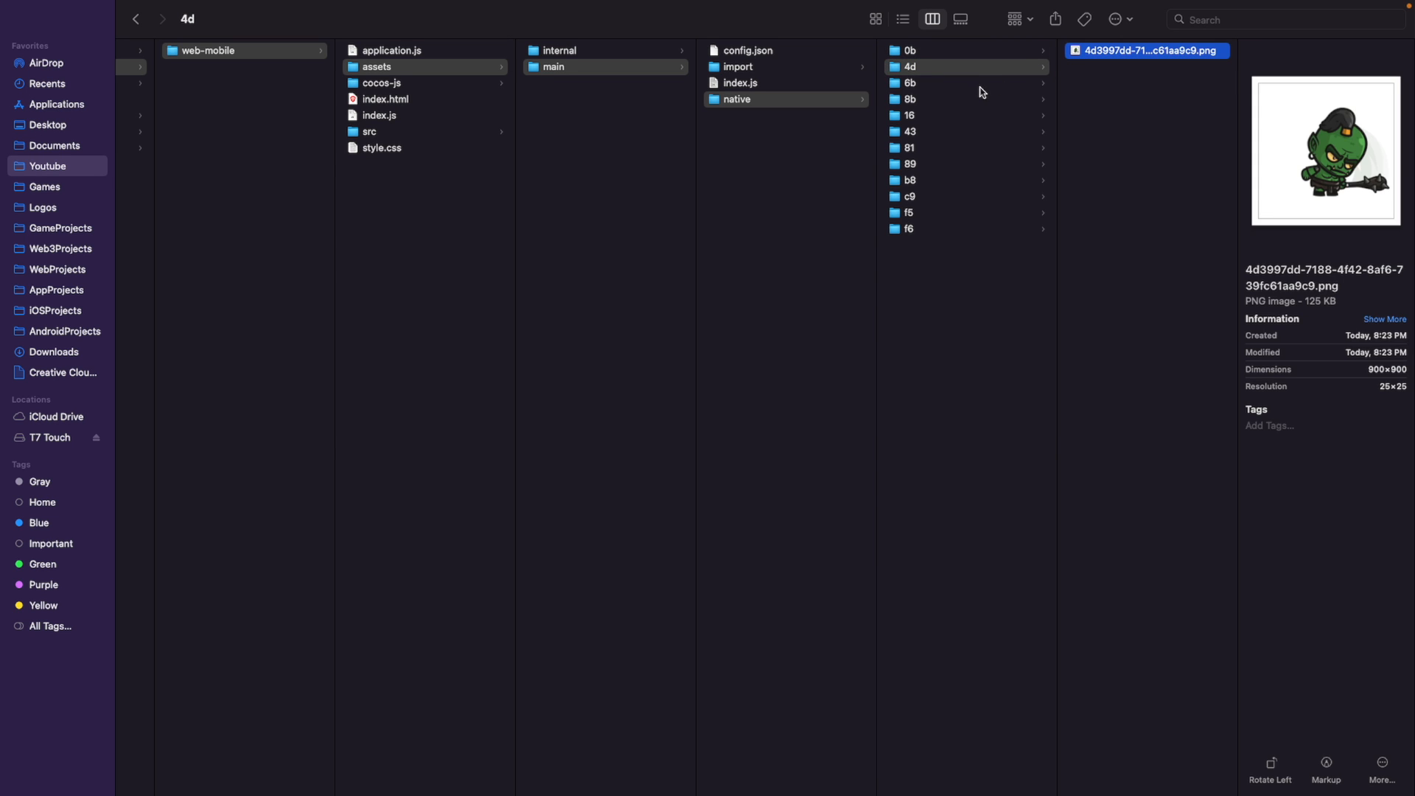
{"action": "left_click", "coordinate": [980, 86]}
{"action": "key", "text": "Right"}
{"action": "left_click", "coordinate": [989, 100]}
{"action": "key", "text": "Right"}
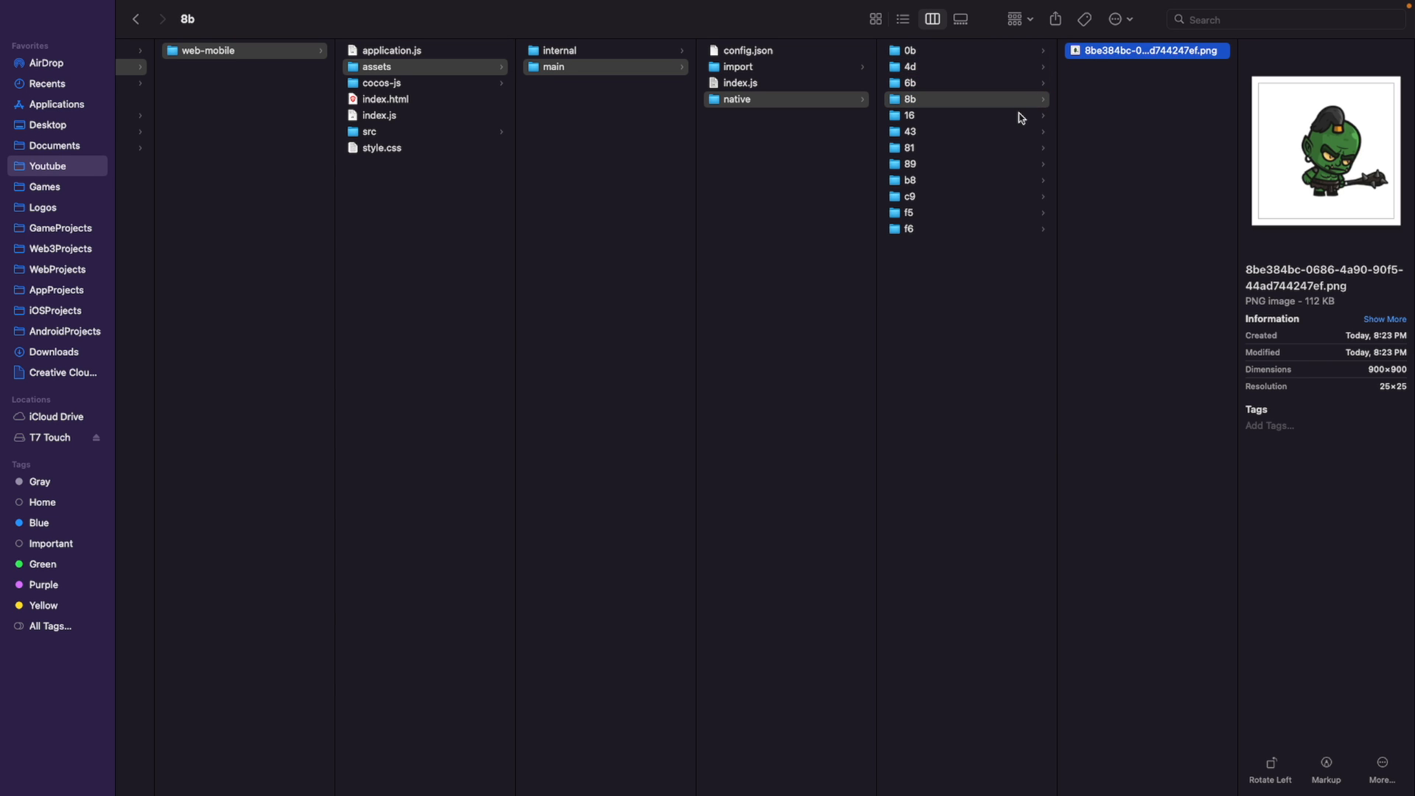